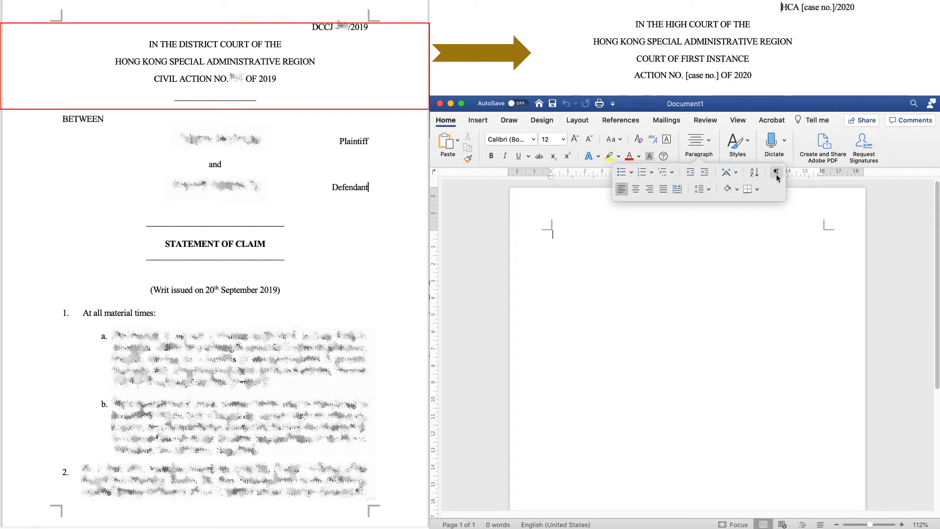
Turn on the display of paragraph marks and other formatting symbols in the blank document
left_click(777, 172)
left_click(696, 240)
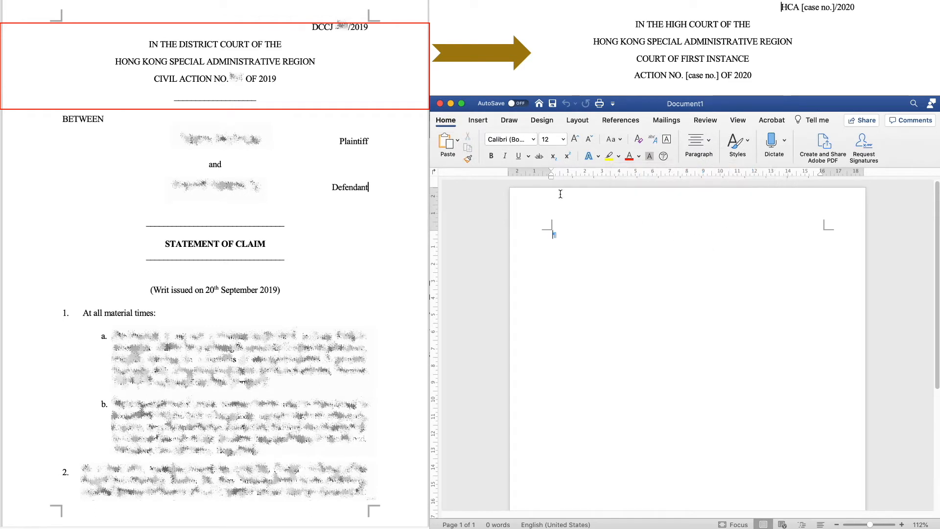
Set the document's top, bottom, left and right page margins to 3 cm each using custom margins
left_click(586, 123)
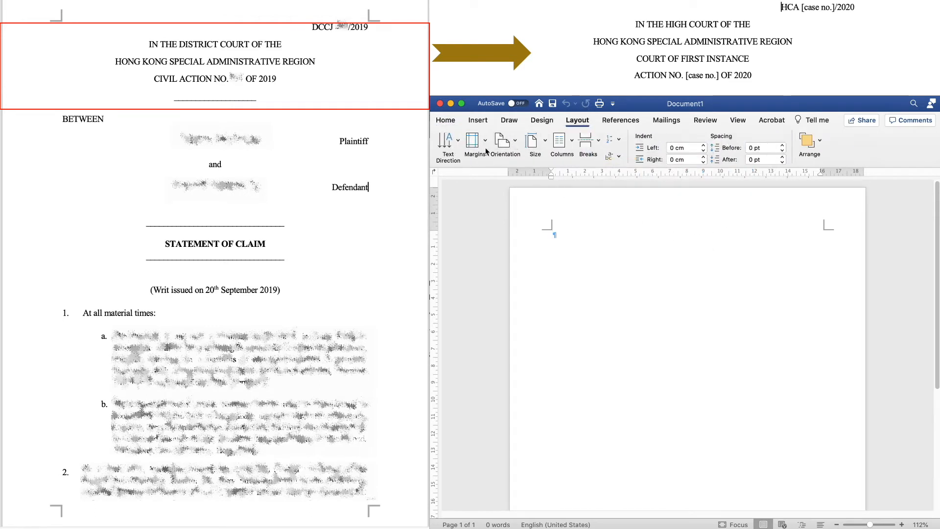
left_click(472, 141)
left_click(551, 350)
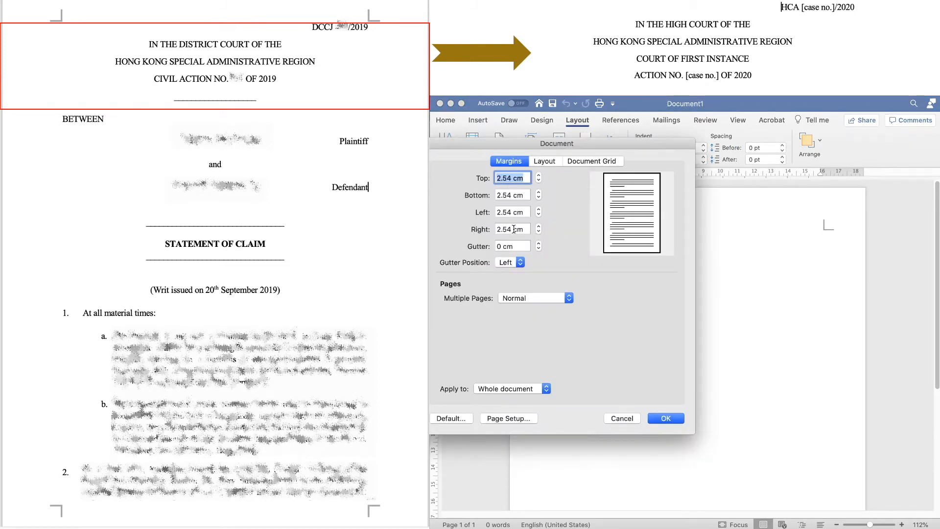
type("3")
key("Tab")
type("3")
key("Tab")
type("3")
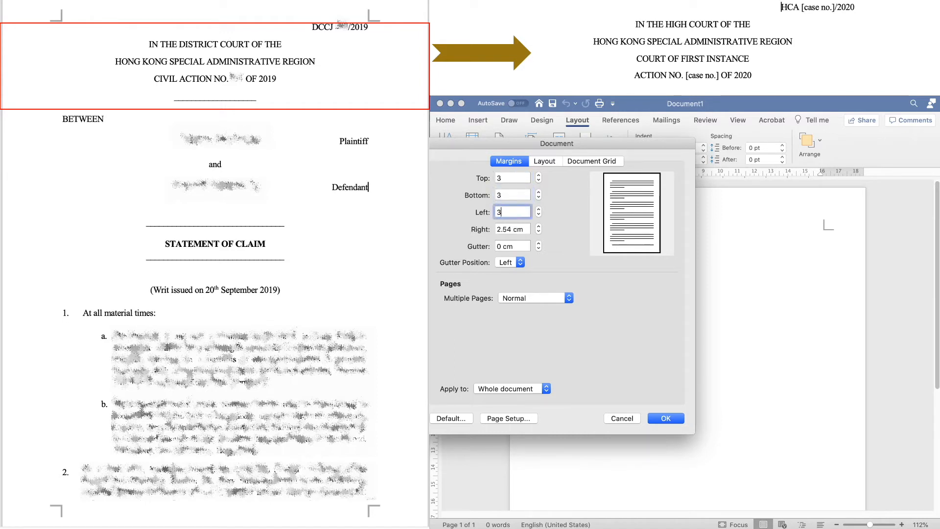
key("Tab")
type("3")
left_click(666, 418)
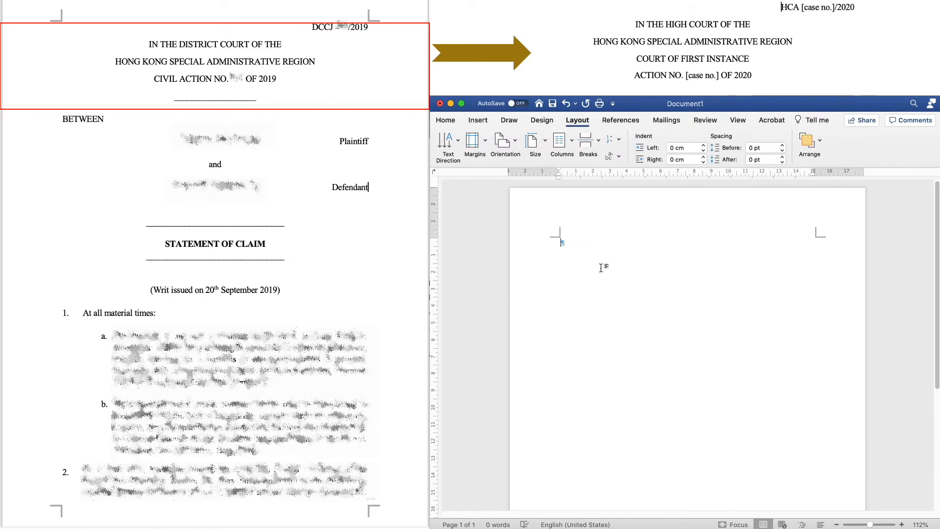
Set the paragraph spacing to 8 pt after and the line spacing to Multiple at 1.15
key("alt+super+m")
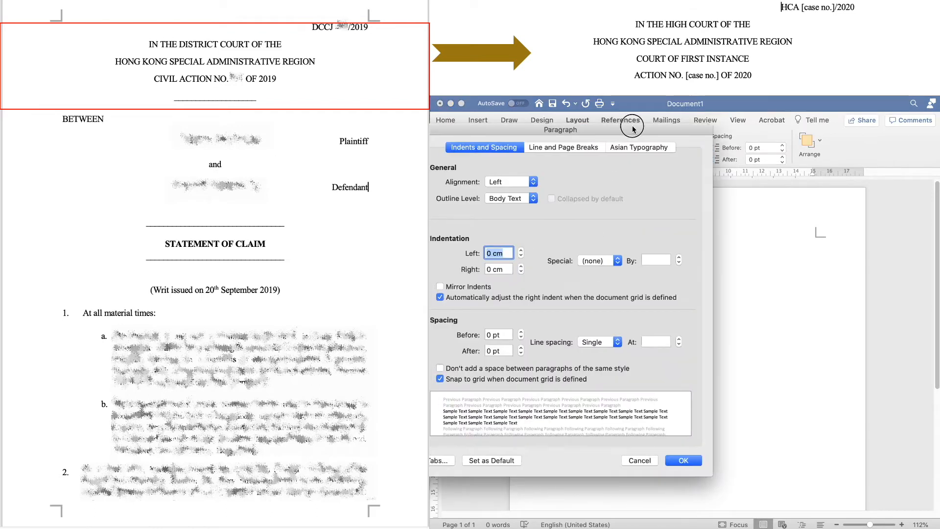
left_click_drag(620, 130, 703, 130)
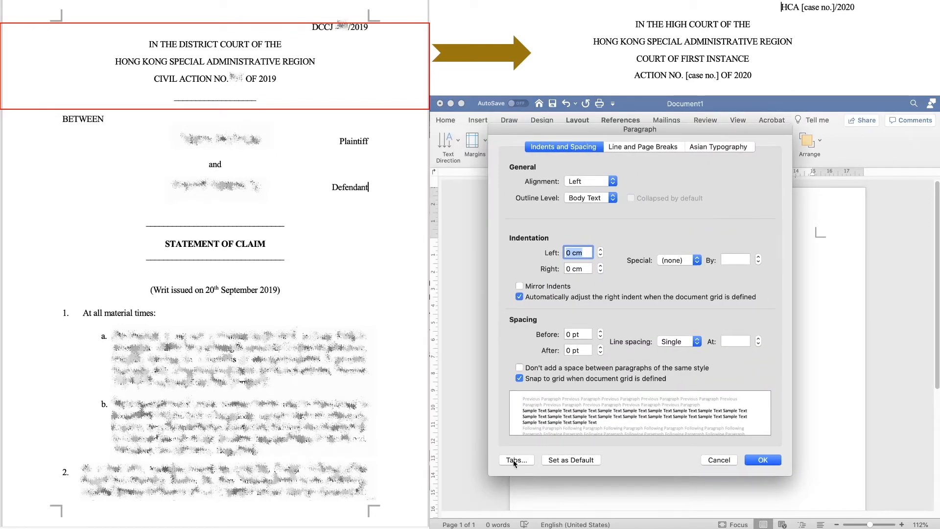
left_click(566, 351)
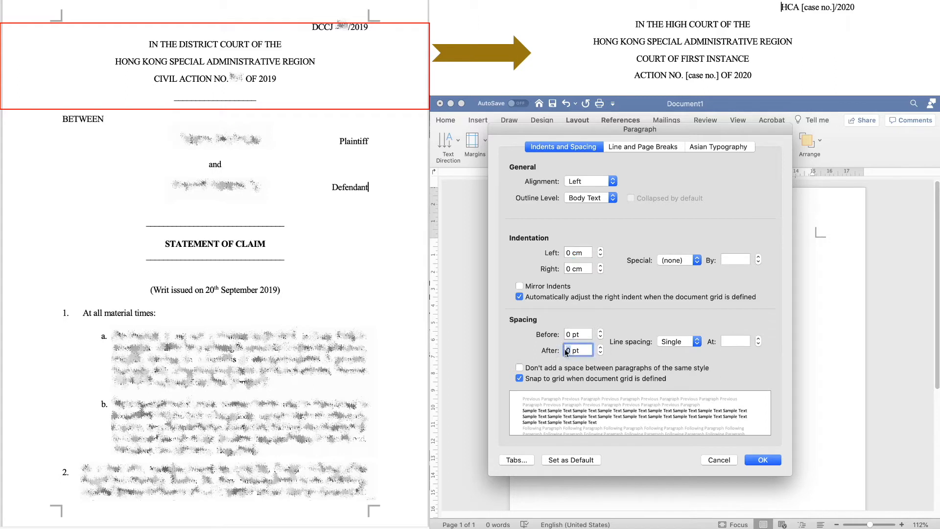
type("88")
key("BackSpace")
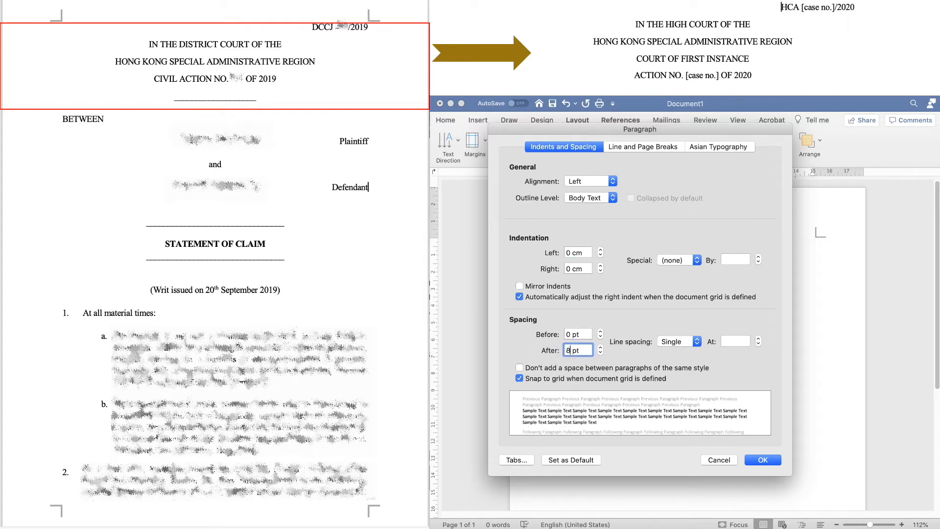
left_click(736, 342)
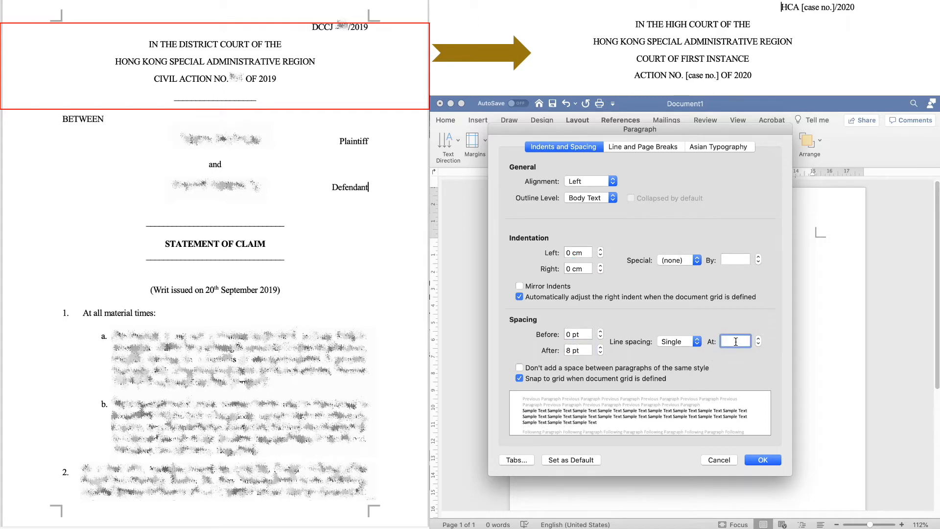
type("1.15")
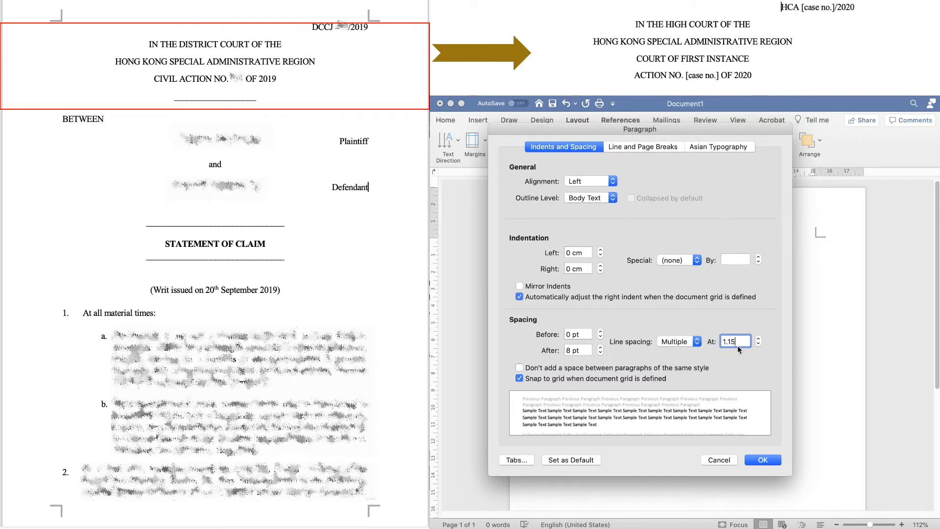
Add a centred tab stop at 7.5 cm and a right-aligned tab stop at 15 cm for the paragraph
left_click(530, 462)
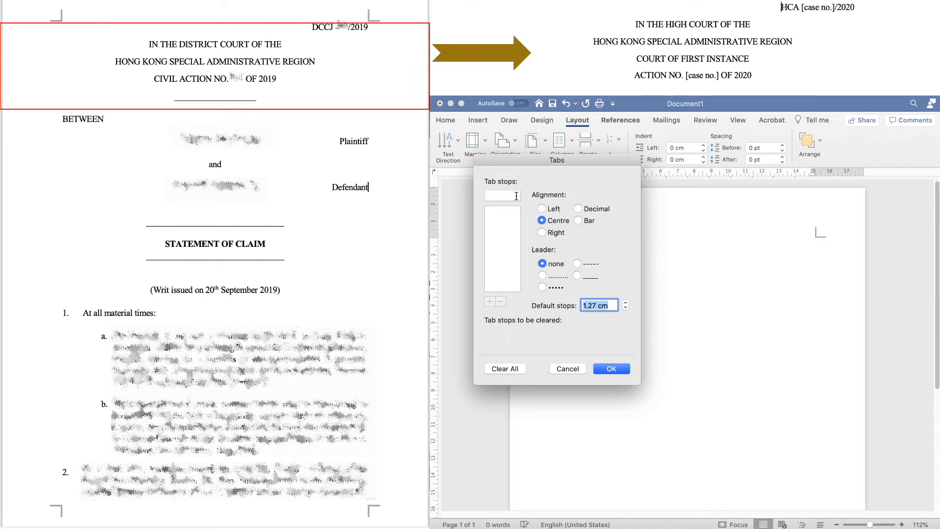
left_click(515, 196)
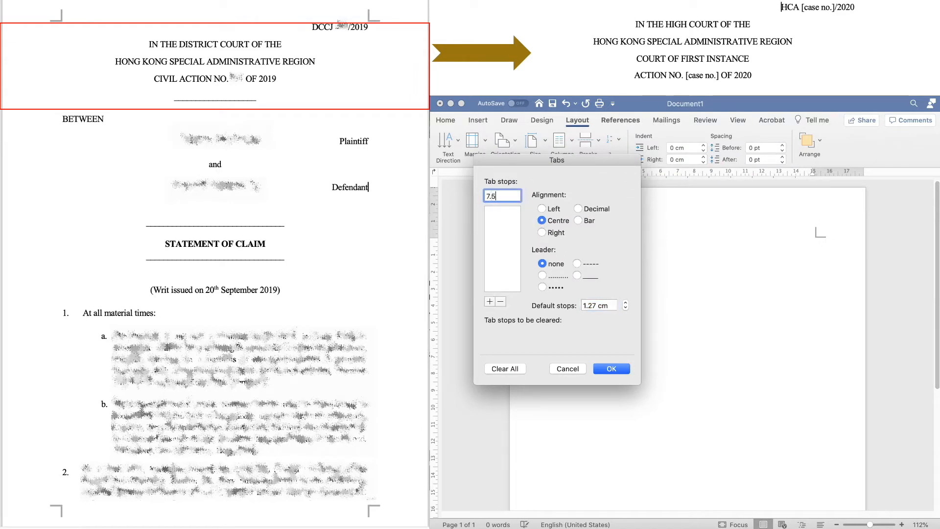
left_click(490, 301)
left_click(549, 234)
type("15")
left_click(490, 301)
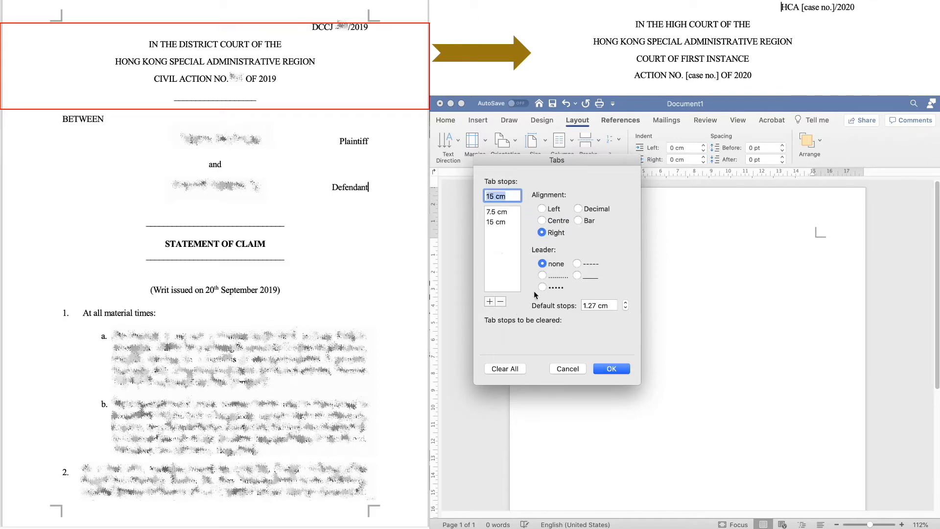
left_click(617, 369)
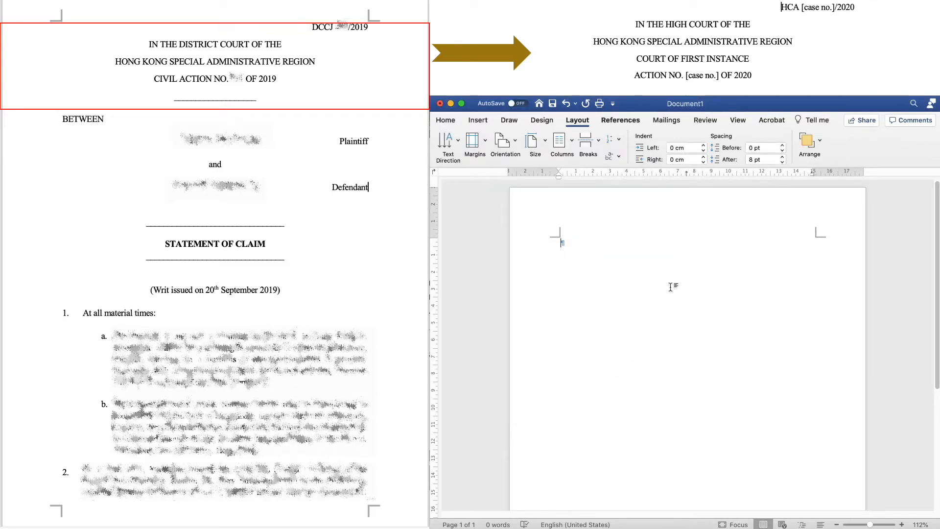
Enter the case reference "DCCJ 123/2020" right-aligned on the first line of the page
key("Tab")
type("DCCJ 12")
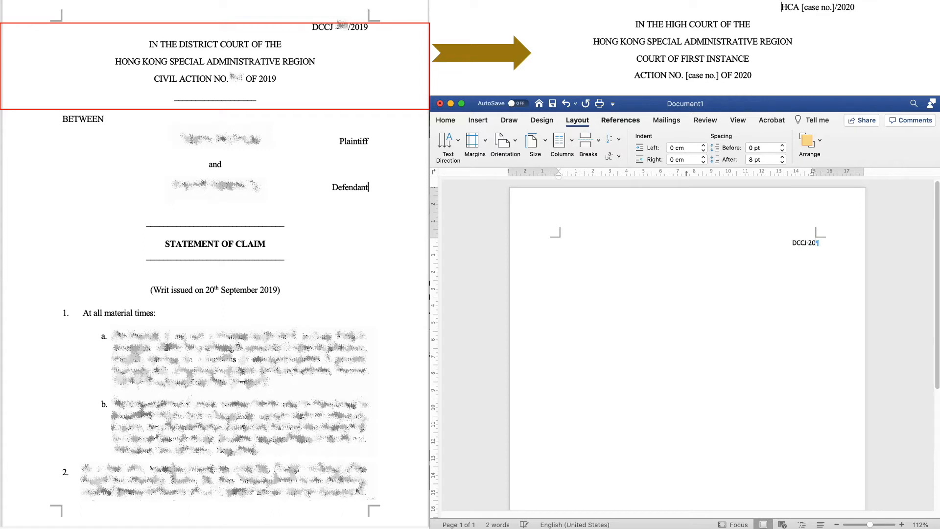
type("3/2020")
Change the font of all the document's content to Times New Roman
triple_click(522, 267)
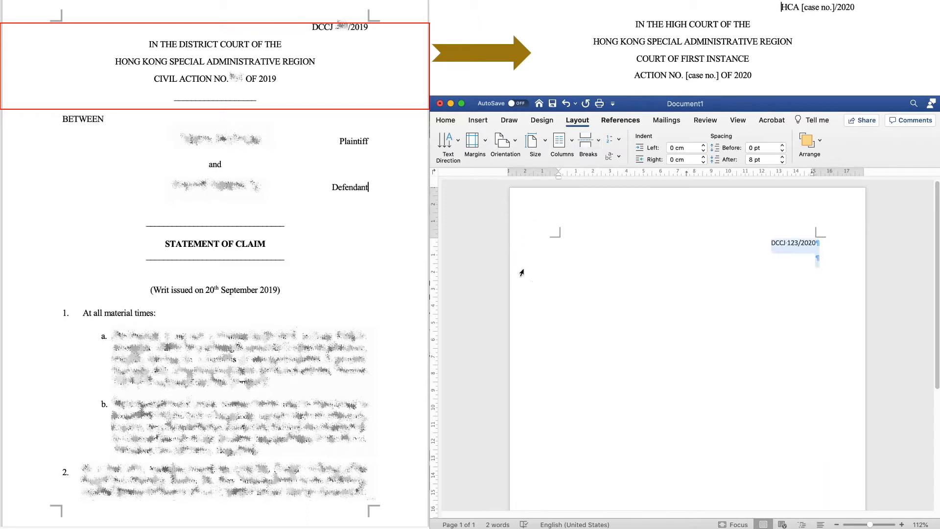
left_click(448, 120)
left_click(515, 140)
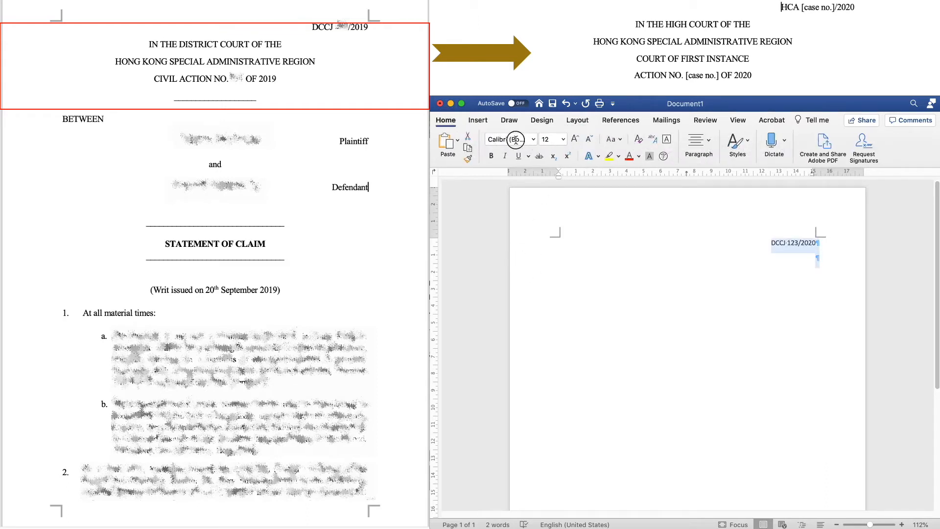
type("Times New Roman")
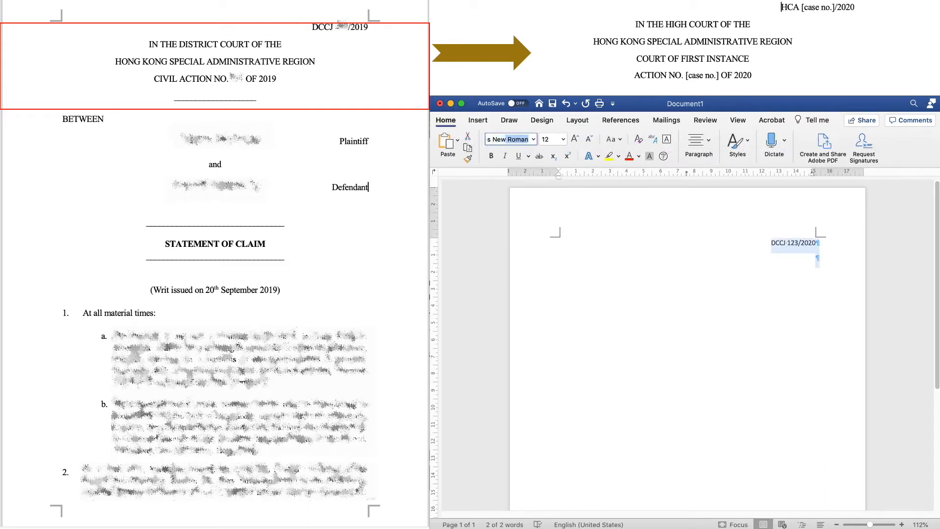
key("Return")
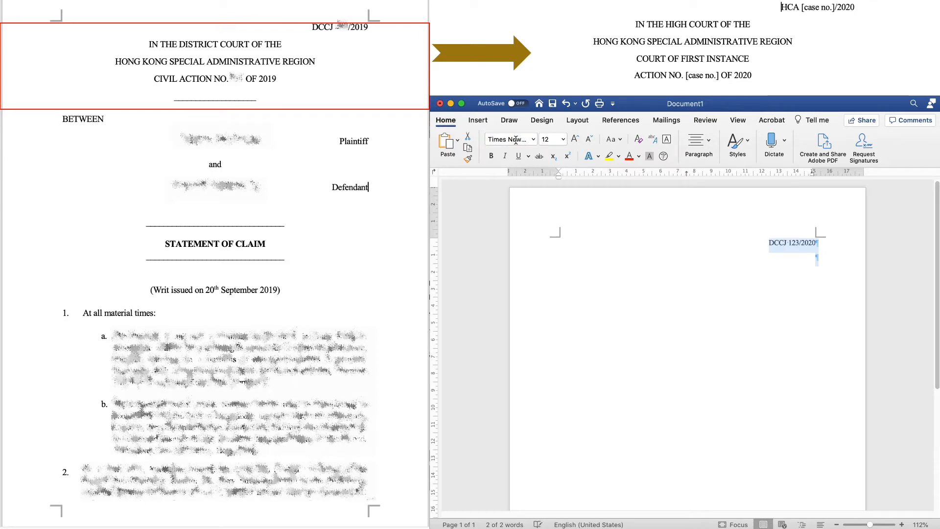
Below the case reference, add the centred lines "IN THE DISTRICT COURT OF THE" and "HONG KONG SPECIAL ADMINISTRATIVE REGION"
left_click(823, 265)
key("super+e")
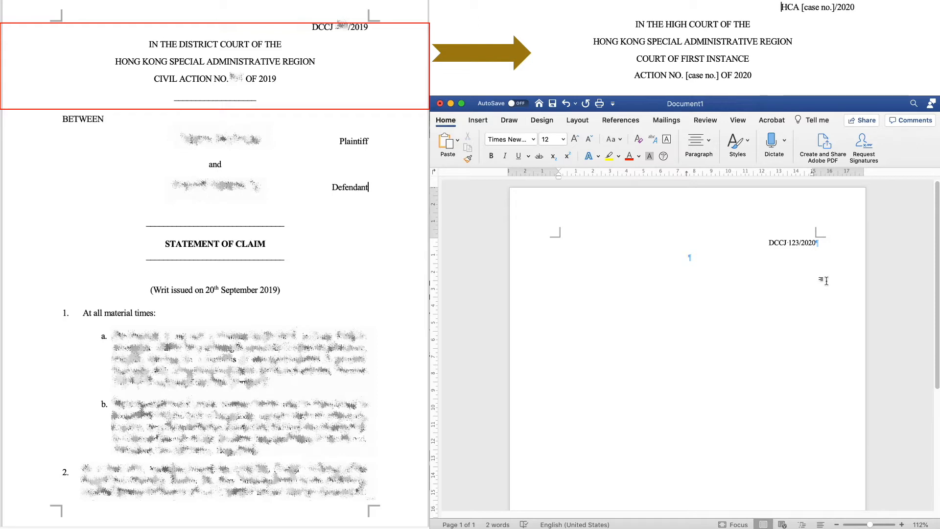
type("IN THE DISTRICT COURT OF THE")
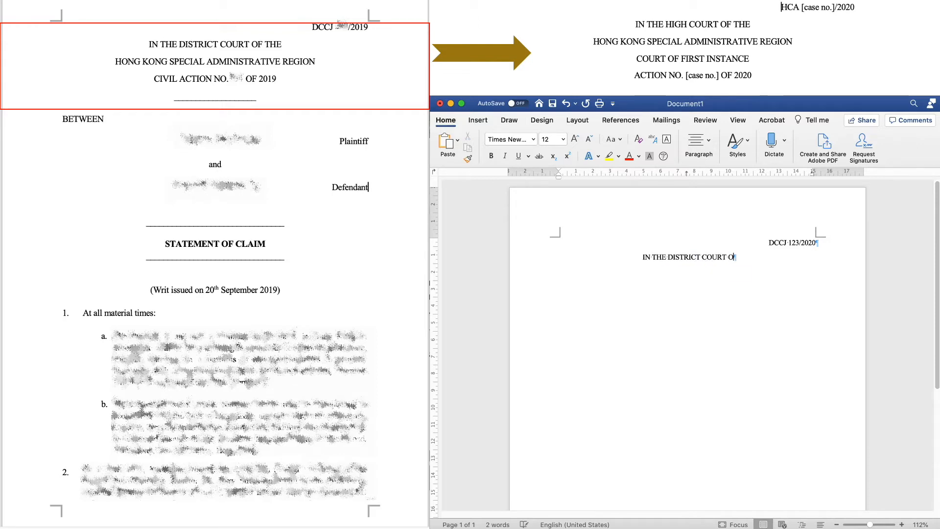
key("Return")
type("HONG KO")
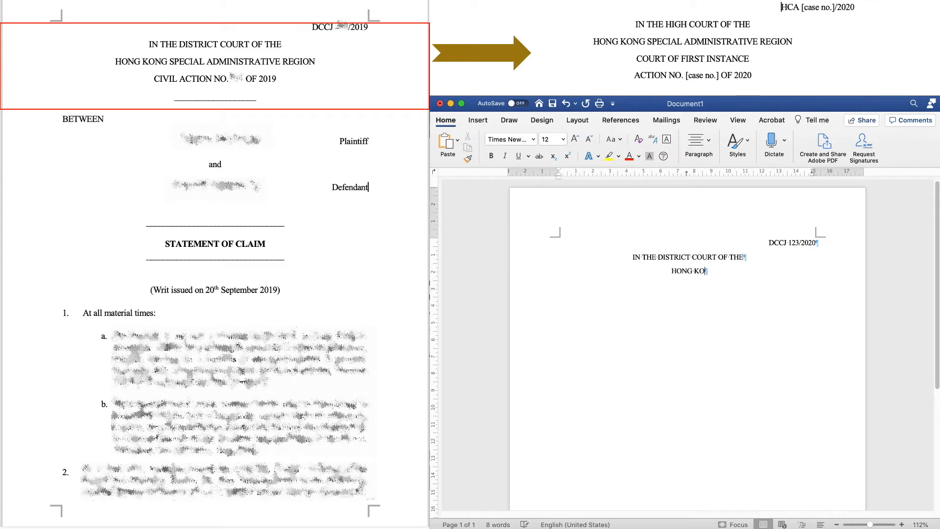
type("NG SPECIAL AD")
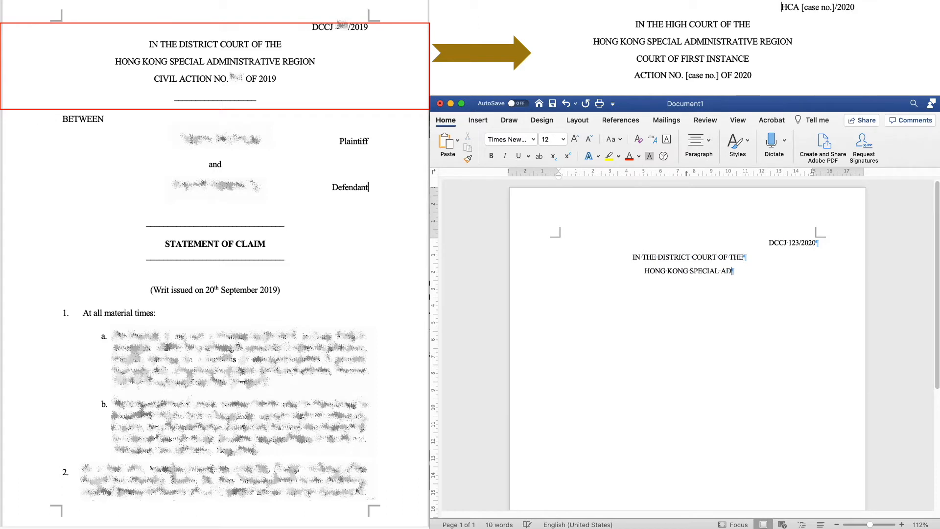
type("MINISTRATIVE REGION")
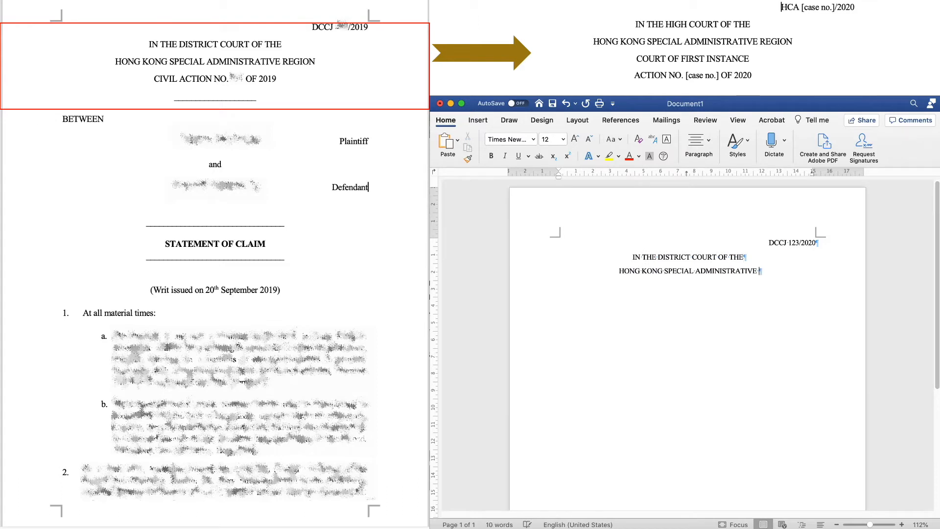
Add the centred line "CIVIL ACTION NO. 123 OF 2020" and a short underscore rule beneath it, reverting the automatic conversion to a full-width border
key("Return")
type("CIVIL ACTION NO. ")
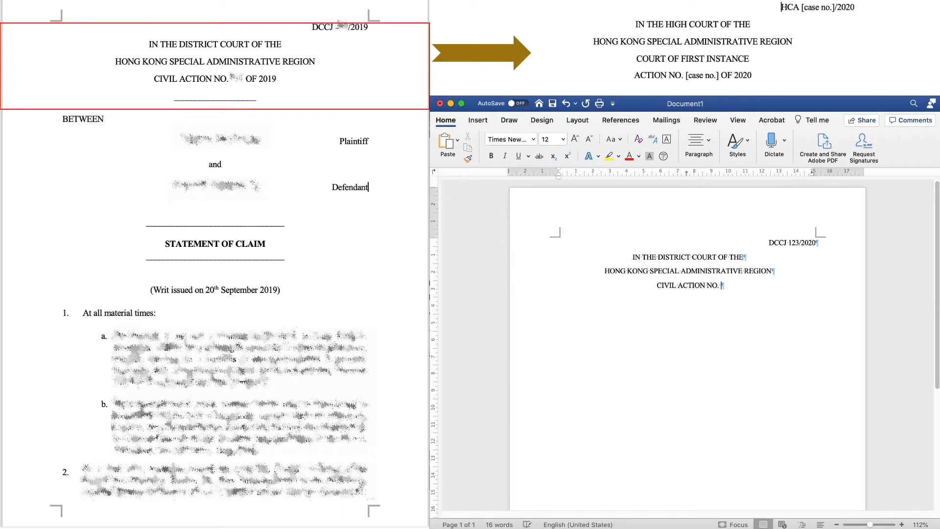
type("123 OF 2020")
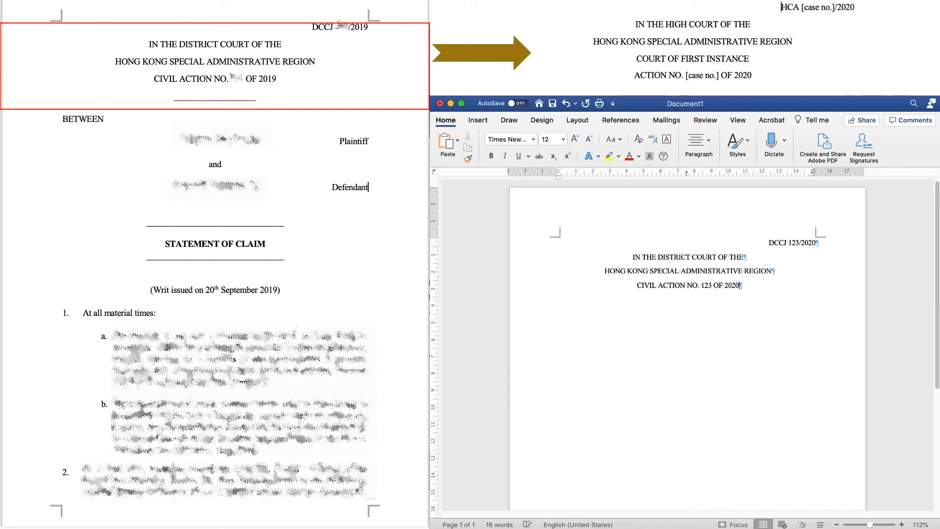
type("______________________")
key("Return")
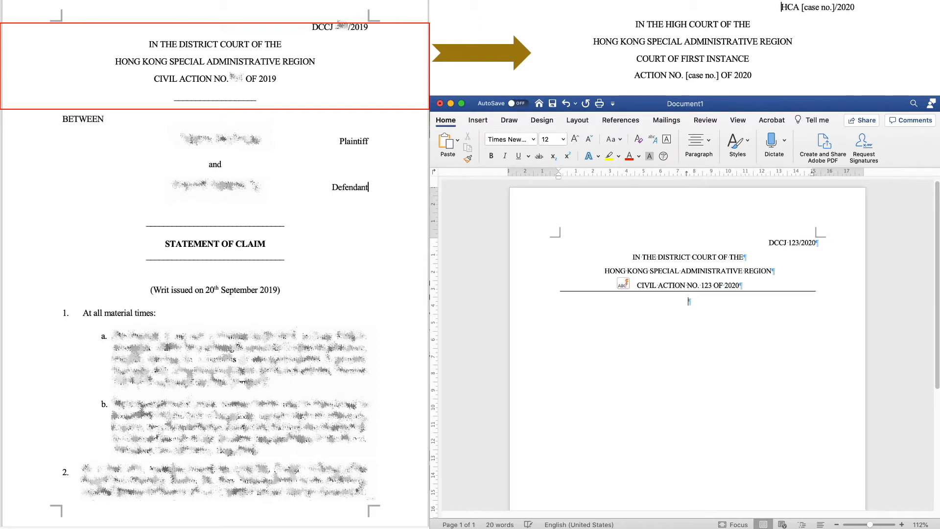
key("super+z")
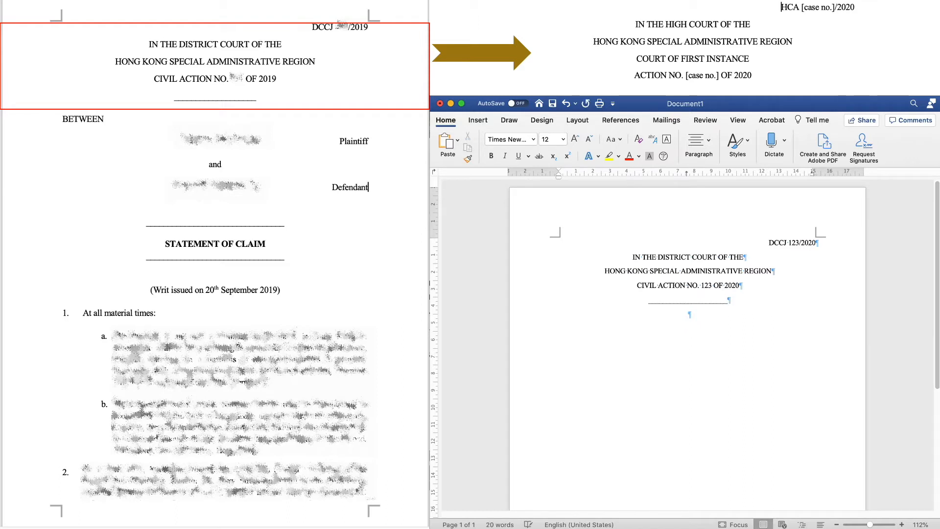
Add a left-aligned "BETWEEN" line, then a tabbed row with "SUNNY RAINY LTD" centred and "Plaintiff" at the right tab stop
key("super+l")
type("ETWEEN")
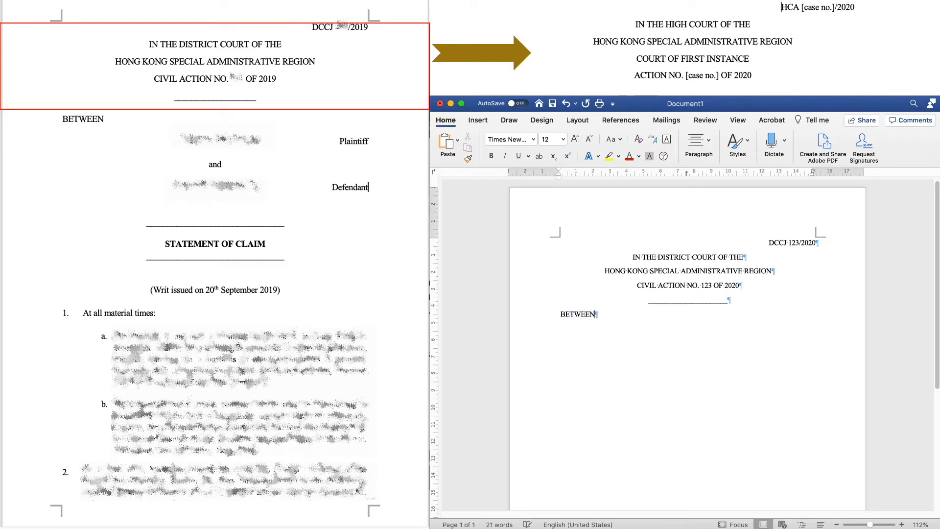
key("Tab")
type("SUNNY RAI")
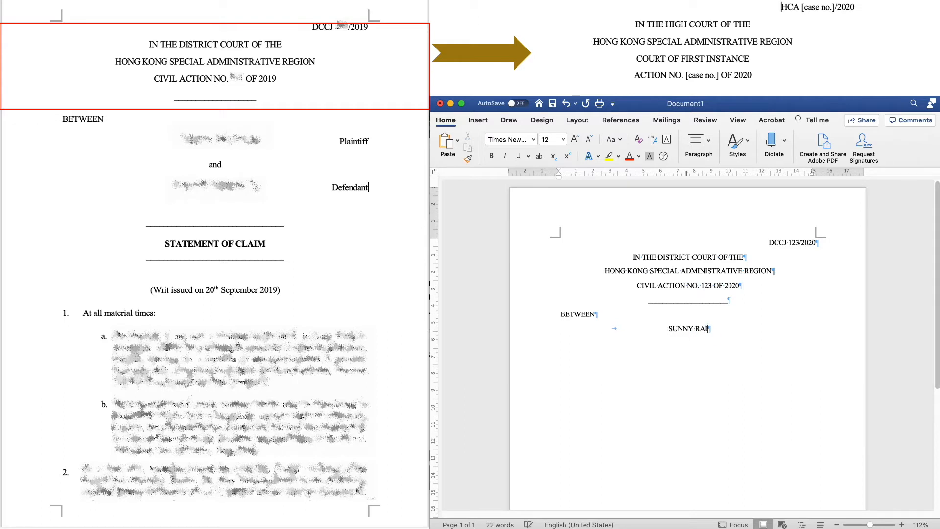
type("NY LTD")
key("Tab")
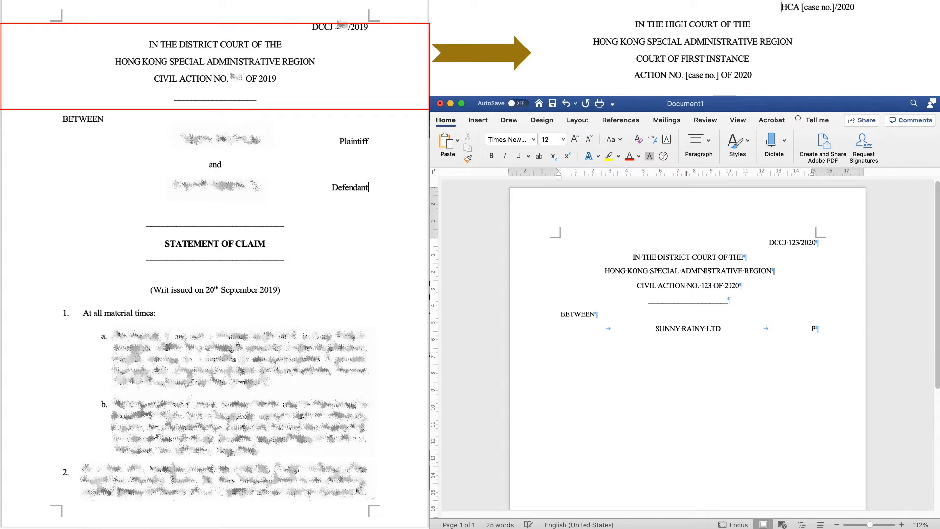
type("Plaintiff")
Add a centred lowercase "and" line below the plaintiff row, undoing the automatic capitalization
type("nd")
key("Return")
key("super+z")
Add a tabbed row with "STORMY SNOWY LTD" centred and "Defendant" at the right tab stop
key("Tab")
type("storm")
key("BackSpace")
key("BackSpace")
key("BackSpace")
type("STORMY SNOW")
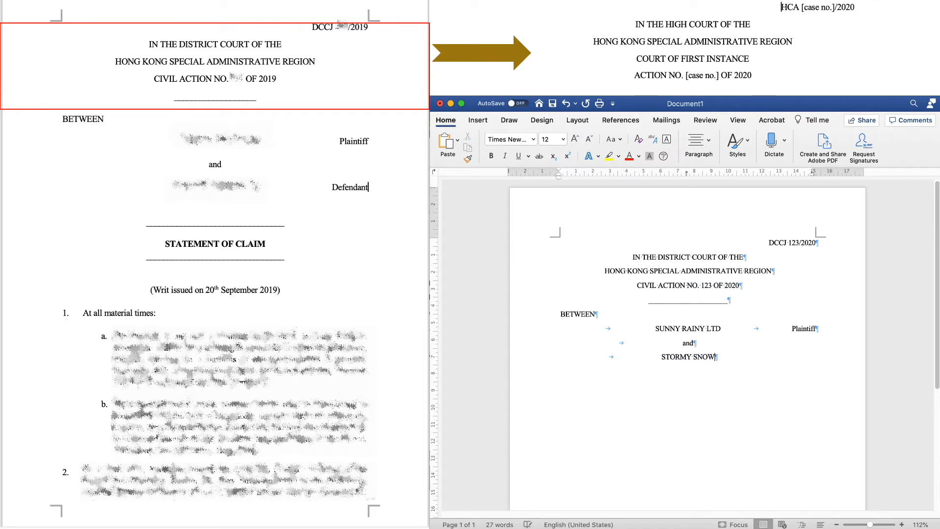
type("Y LTD")
key("Tab")
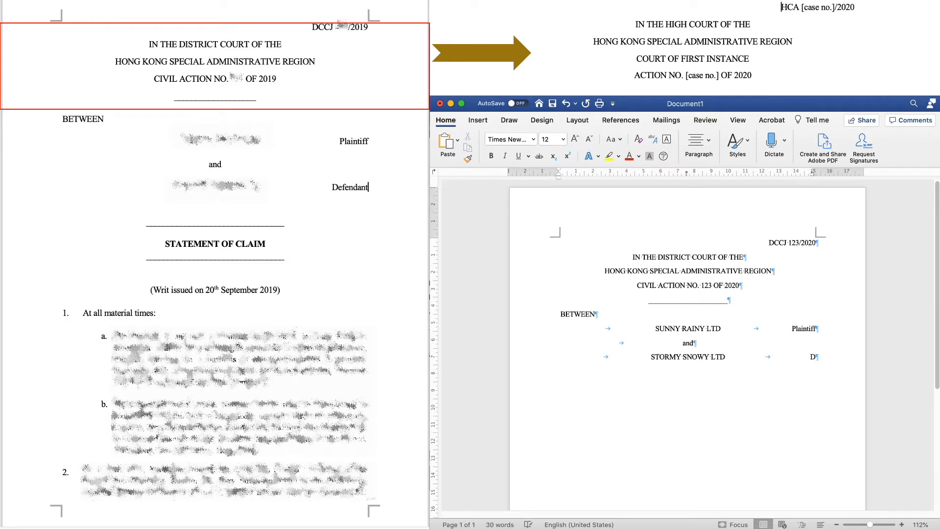
type("Defendant")
Add a centred underscore rule below the defendant row, leaving a blank line between them and reverting the automatic conversion to a border
key("cmd+e")
type("-")
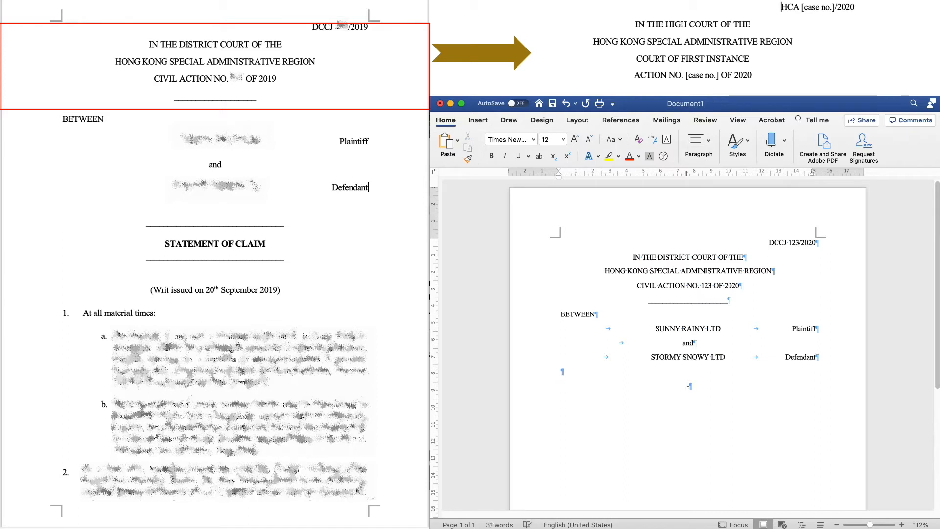
type("____")
key("BackSpace")
key("BackSpace")
key("BackSpace")
key("BackSpace")
key("BackSpace")
type("____________________")
key("Return")
key("super+z")
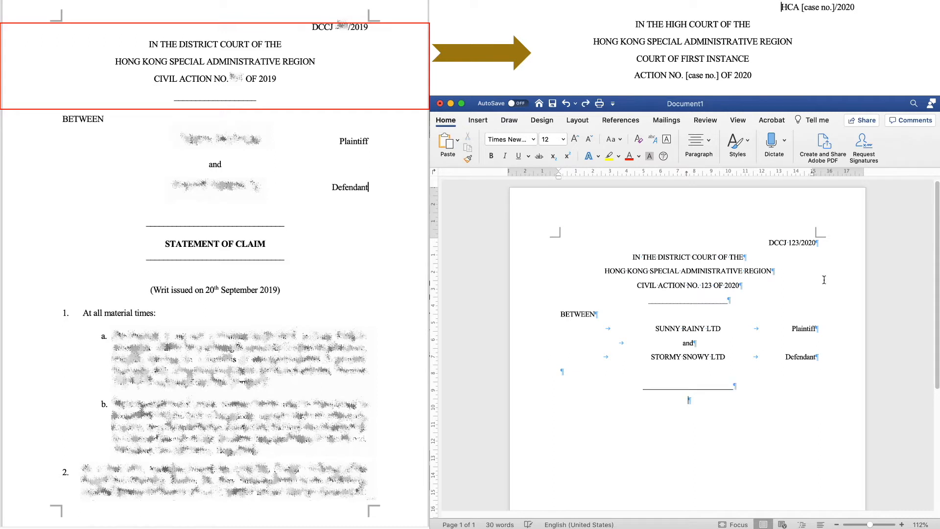
Add the centred title line "STATEMENT OF CLAIM" beneath the underscore rule
type("STATEMENT OF CLIM")
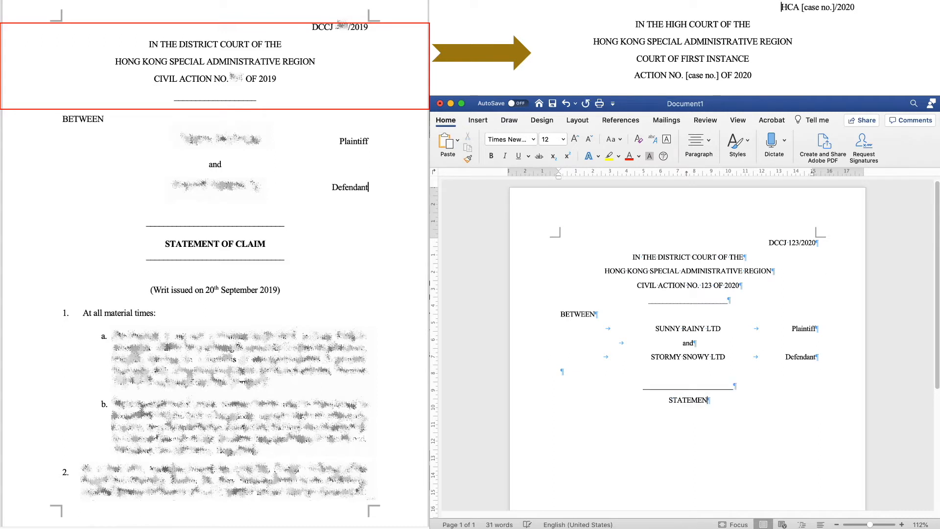
key("BackSpace")
key("BackSpace")
type("AIM")
key("Return")
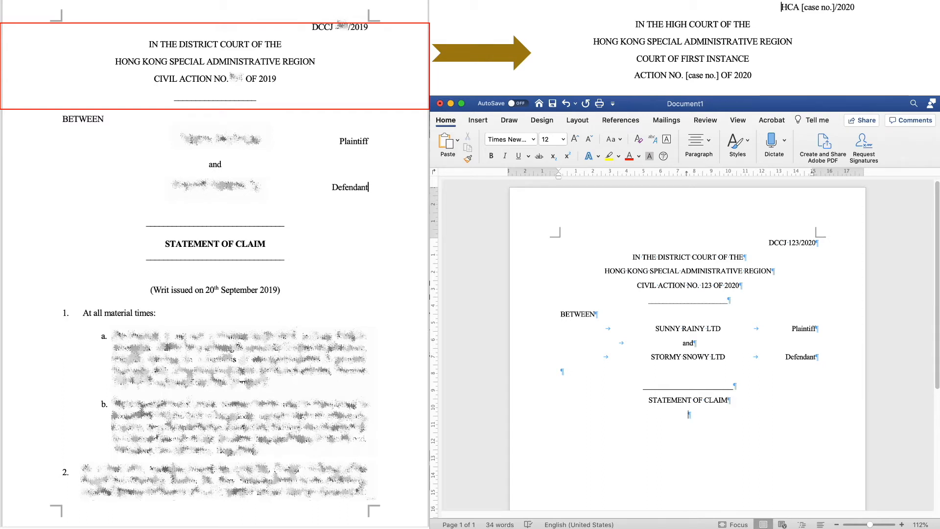
Lengthen the underscore rule above "STATEMENT OF CLAIM" slightly and place a matching copy beneath the title
left_click(689, 387)
type("__")
double_click(691, 387)
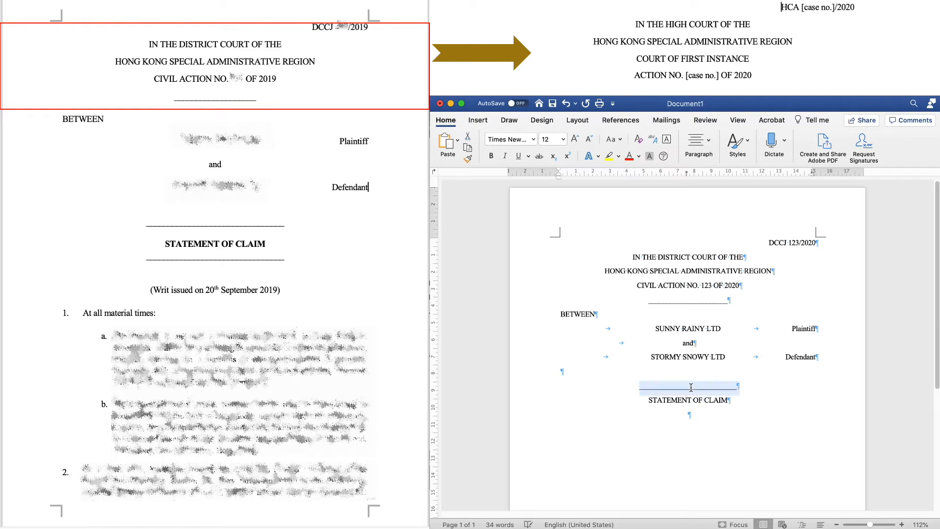
left_click(687, 414)
type("___________________________")
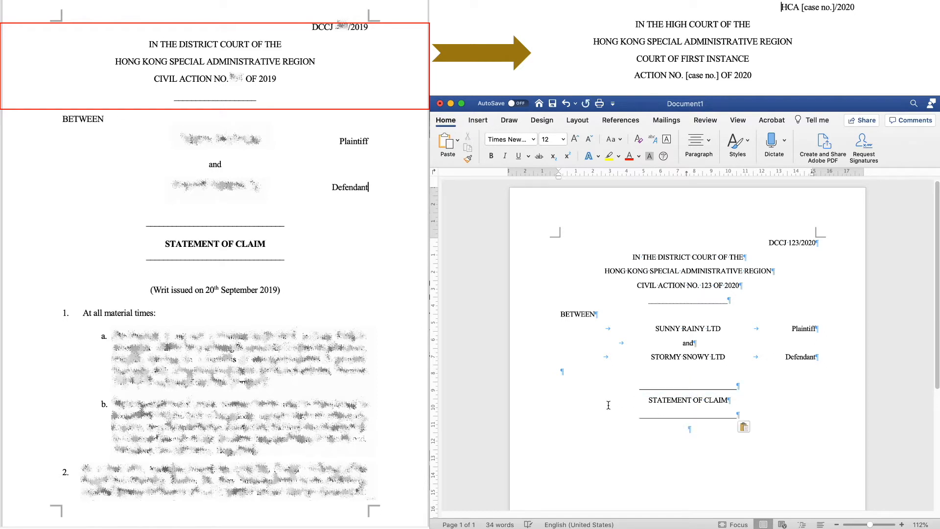
Set the title and its two rules to 0 pt spacing after and Single line spacing
left_click_drag(526, 394, 525, 416)
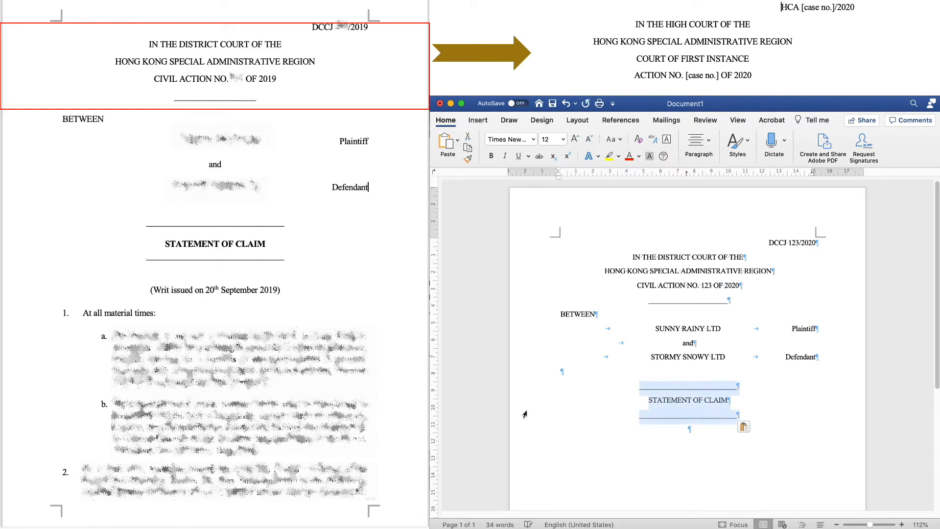
key("super+alt+m")
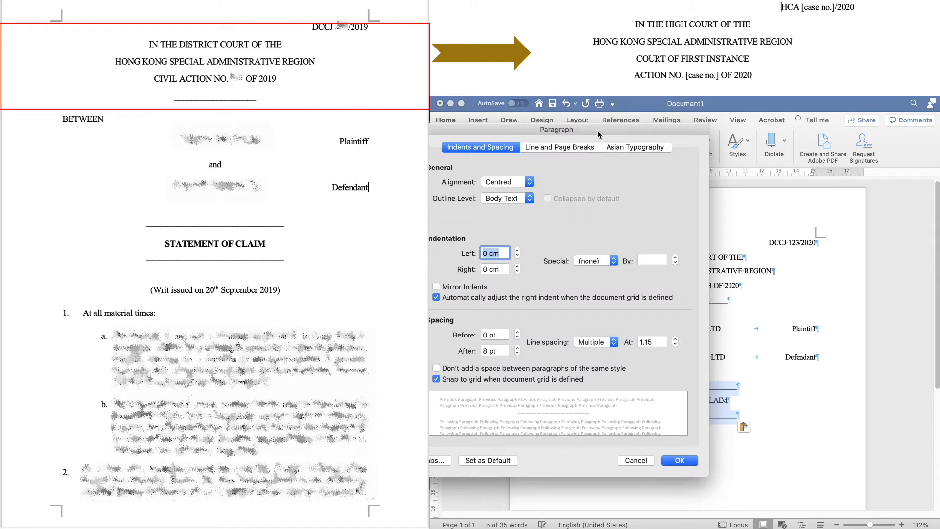
left_click_drag(599, 133, 629, 130)
double_click(516, 346)
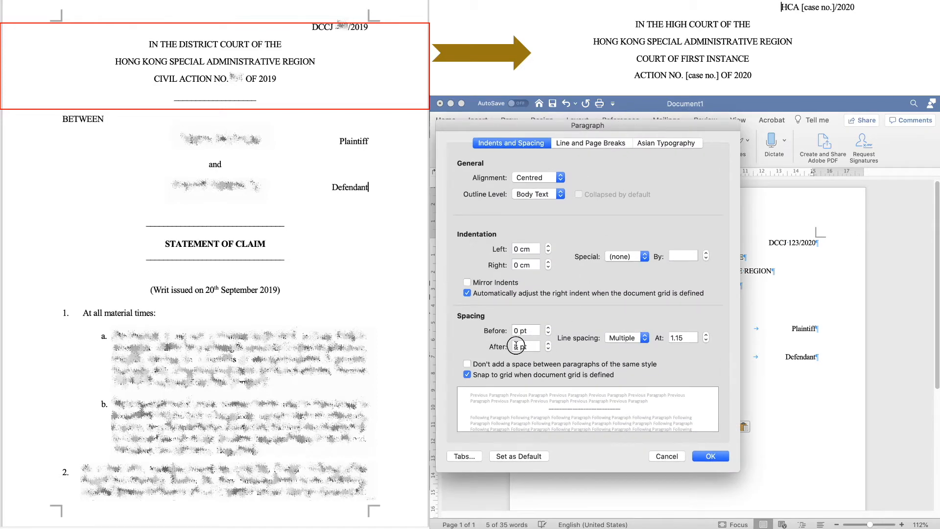
type("0")
left_click(646, 337)
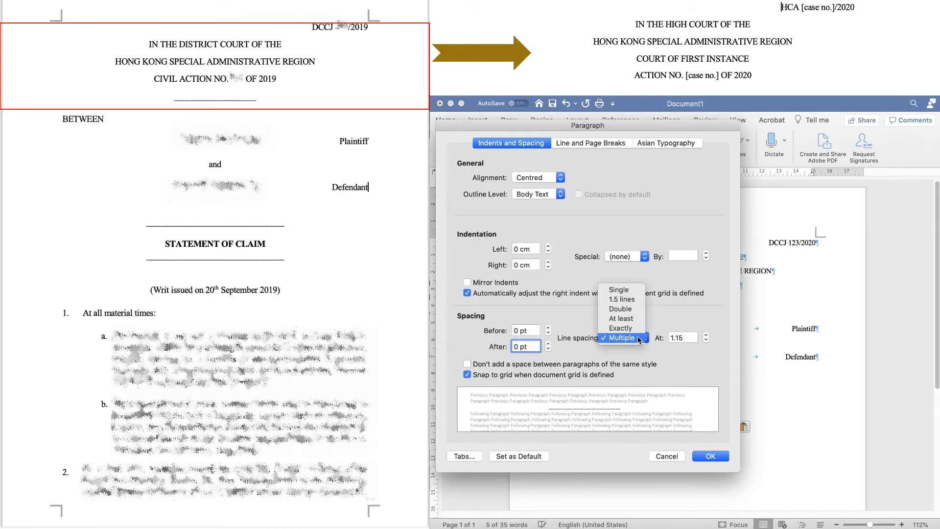
left_click(616, 289)
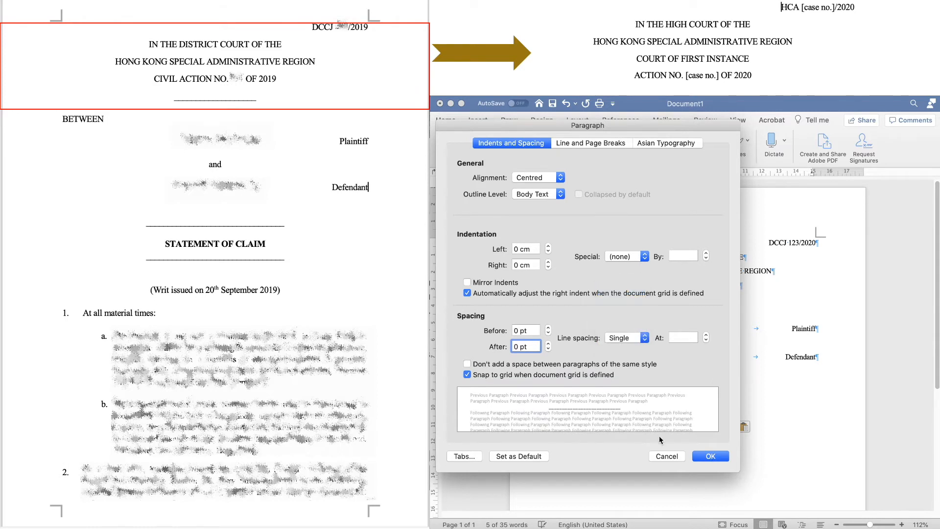
left_click(710, 456)
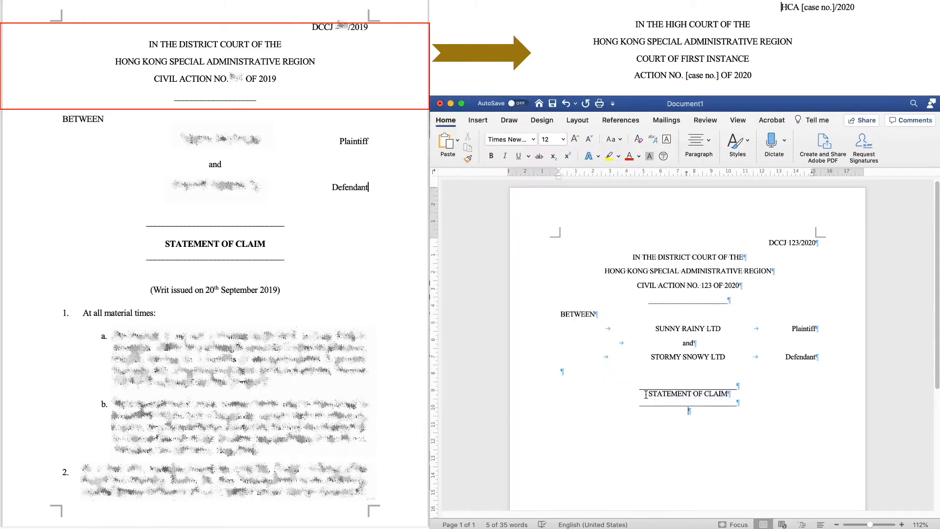
Insert a blank line above "STATEMENT OF CLAIM" and make the title bold
left_click(647, 394)
key("Return")
left_click(523, 406)
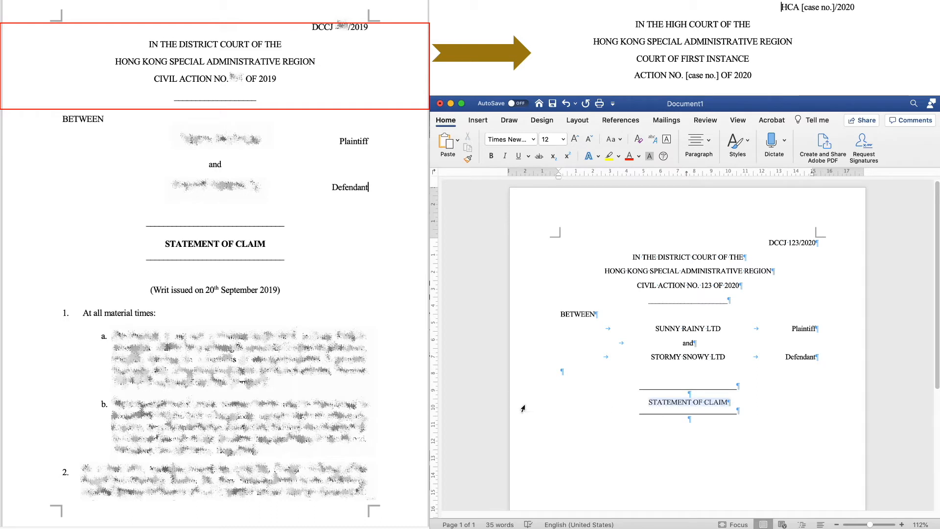
key("super+b")
Add the centred line "(Writ issued on 3rd July 2020)" below the title block
left_click(735, 428)
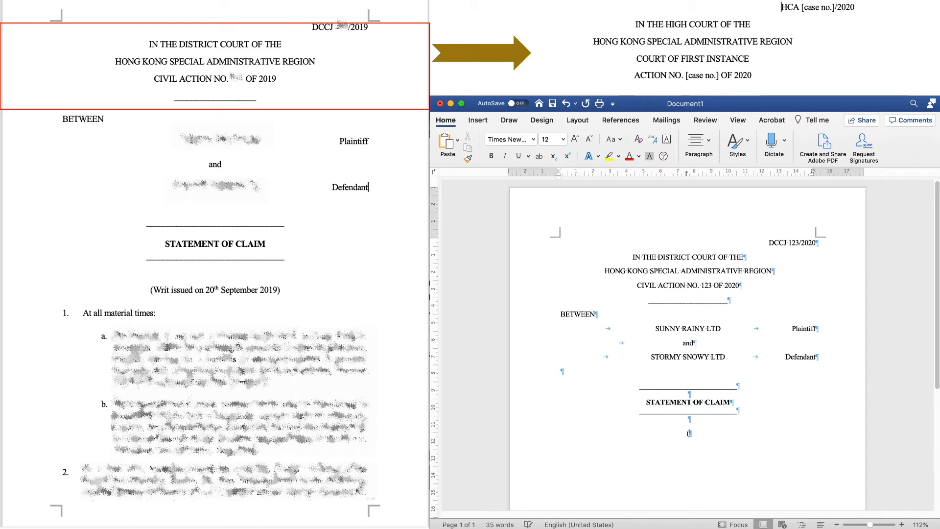
type("(Writ issued on 3rd Ju")
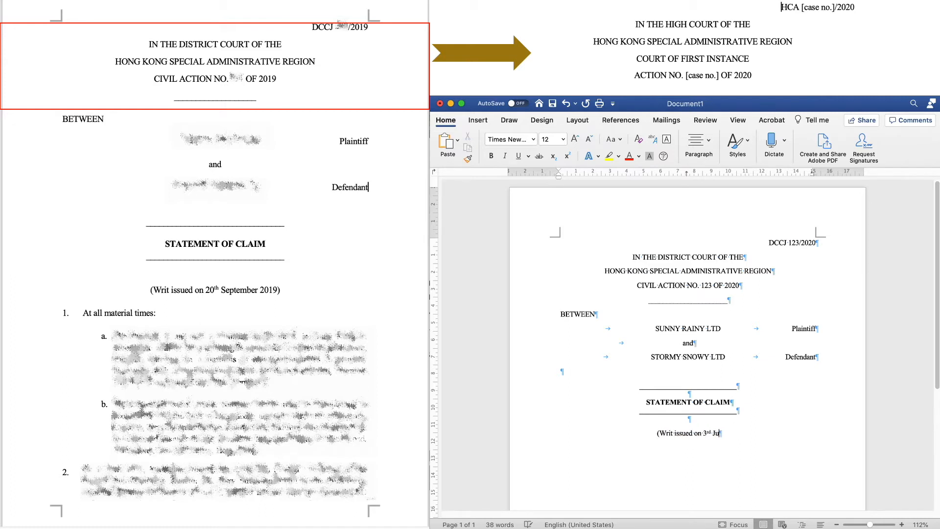
type("ly 2020)")
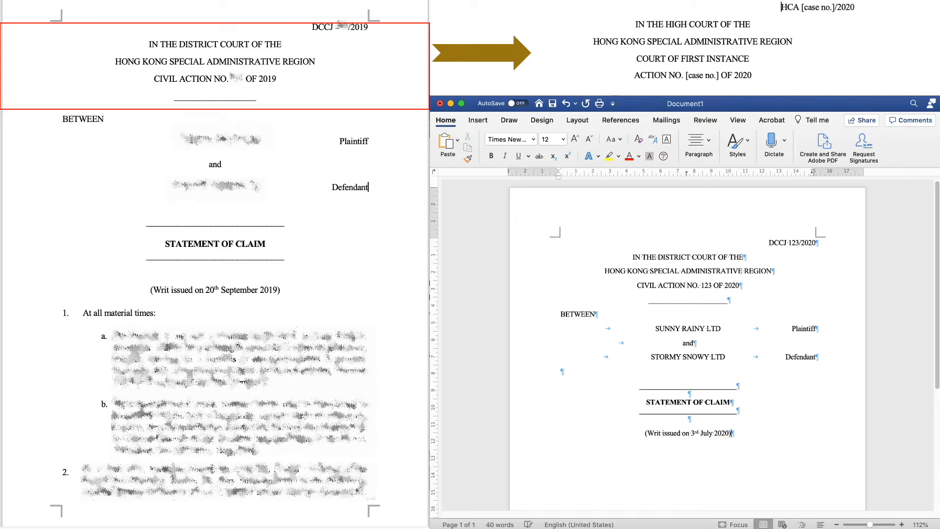
Start a left-aligned numbered list with paragraph 1 "At all material times:", its number flush with the left margin
key("Return")
key("super+l")
type("1.")
key("Tab")
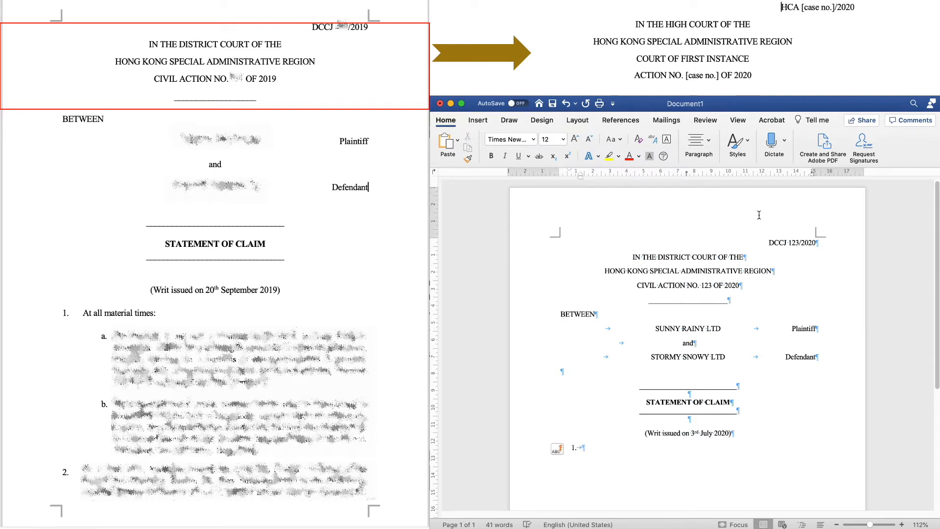
left_click_drag(581, 177, 560, 169)
type("At all material ")
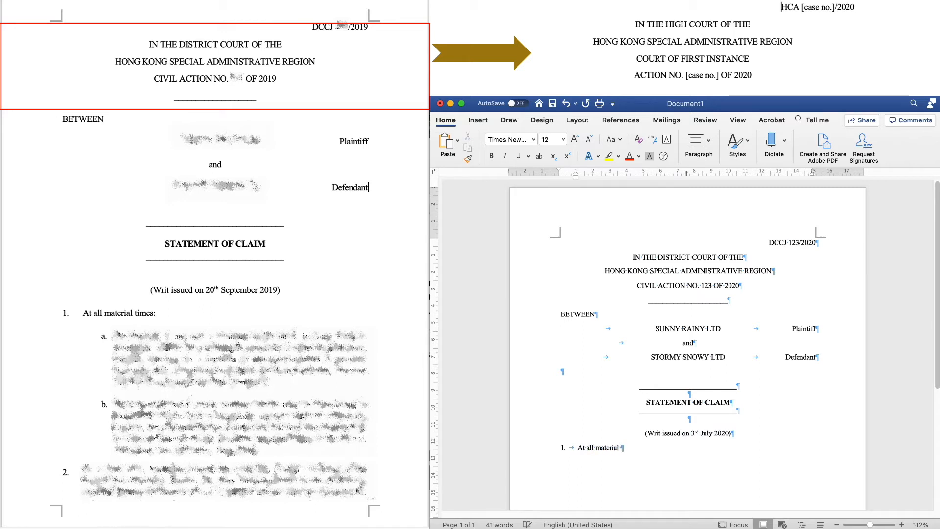
type("times:")
key("Return")
Add sub-paragraph a, its letter aligned with paragraph 1's text, stating the Plaintiff is and was a company incorporated in accordance with Hong Kong laws
key("Tab")
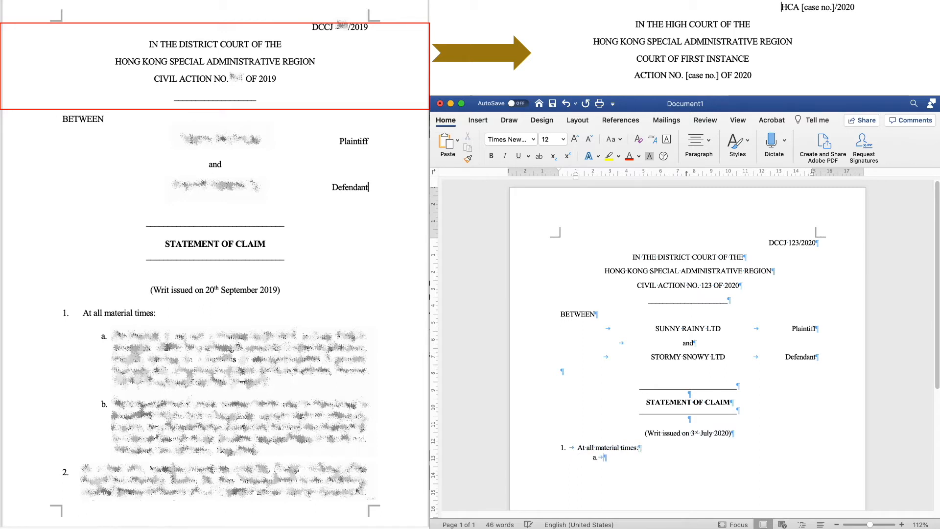
left_click_drag(602, 175, 576, 171)
type("The Plaintiff is and was ")
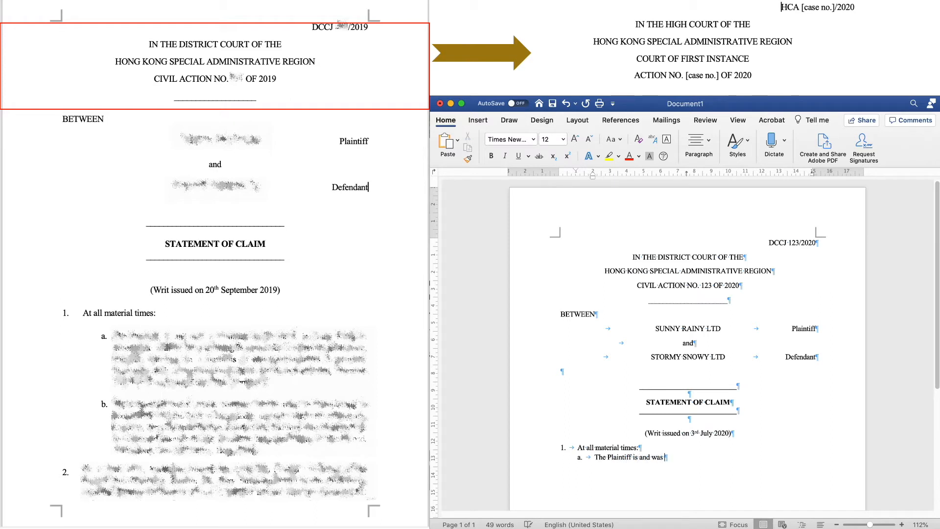
type("a company incorporated in Hong ")
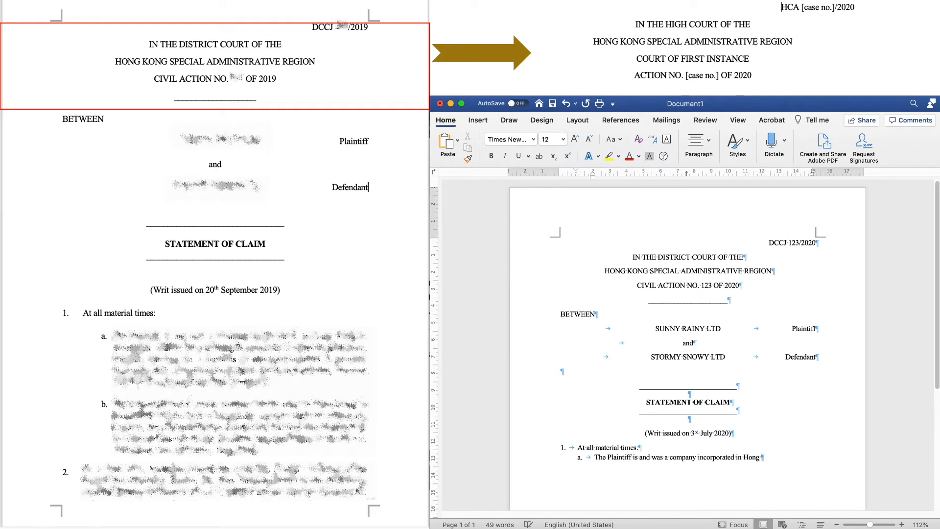
type("Kong in accordance with the l")
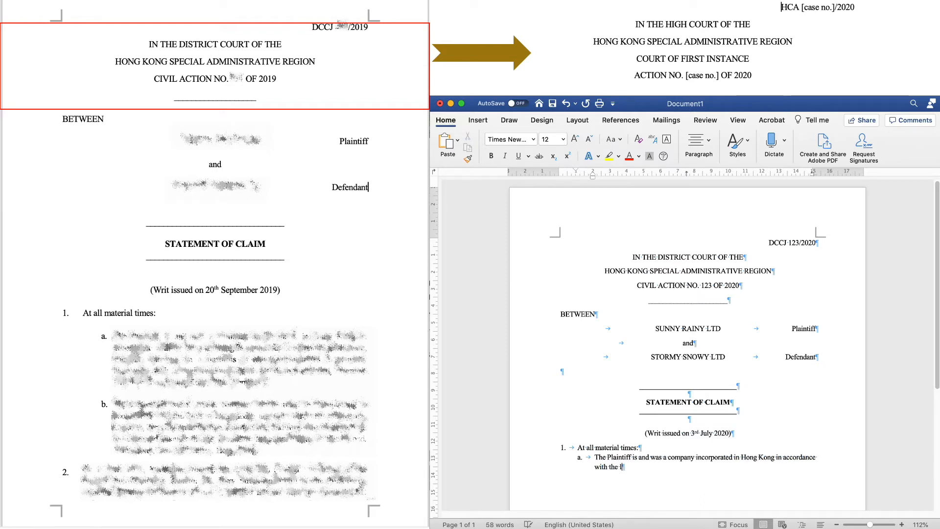
type("aws of Hong kong.")
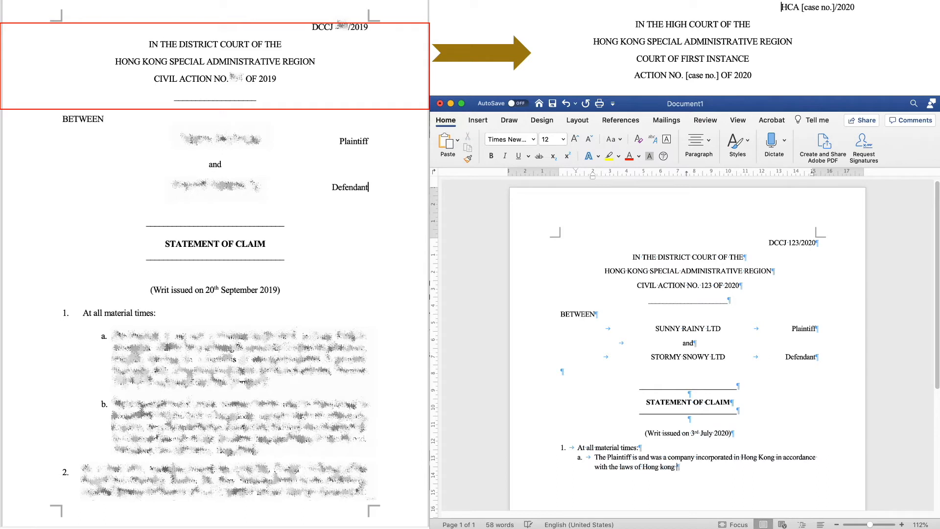
Correct the lowercase "kong" to "Kong" and continue sub-paragraph a with "and the Companies Ordinance, Cap. 622…."
key("BackSpace")
key("BackSpace")
key("BackSpace")
key("BackSpace")
key("BackSpace")
key("BackSpace")
type("Kong and the Companies Ordiance, Cap. ")
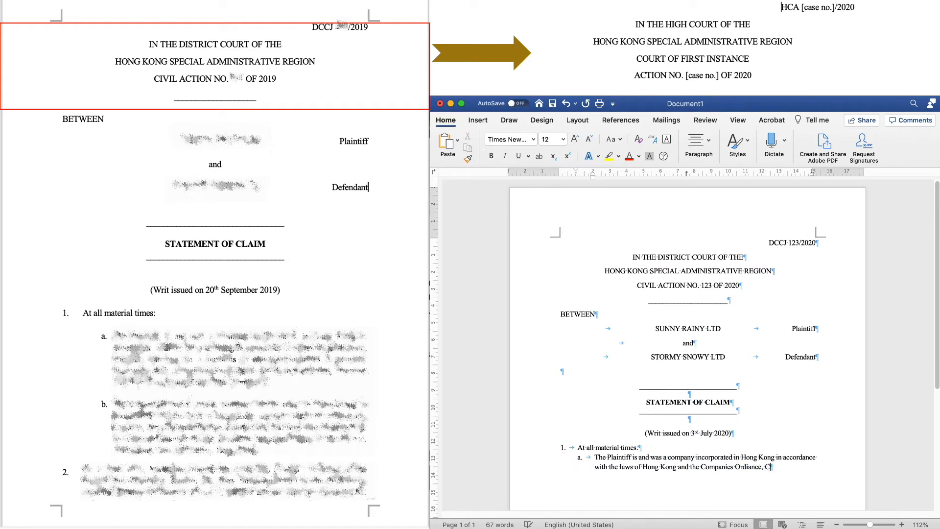
type("622….")
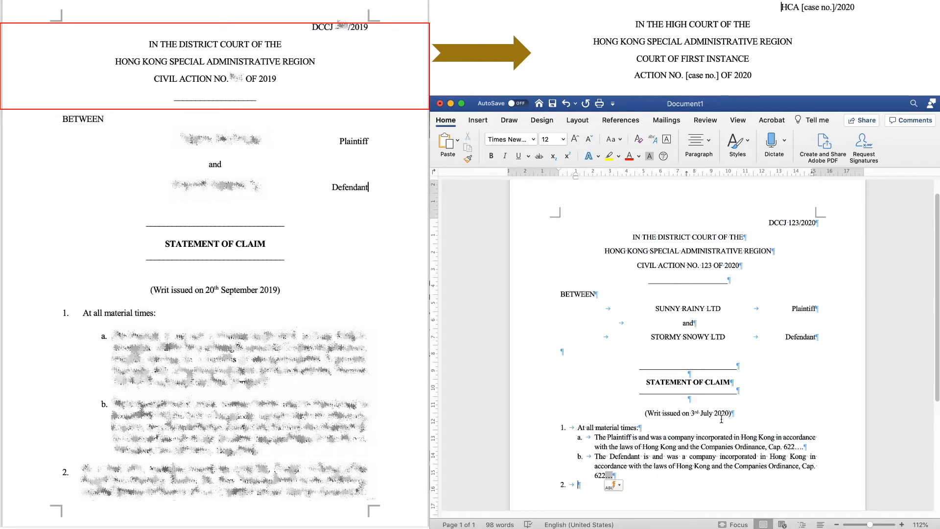
Turn off "Don't add a space between paragraphs of the same style" for the numbered paragraph and its sub-paragraphs
scroll(739, 408, "down", 1)
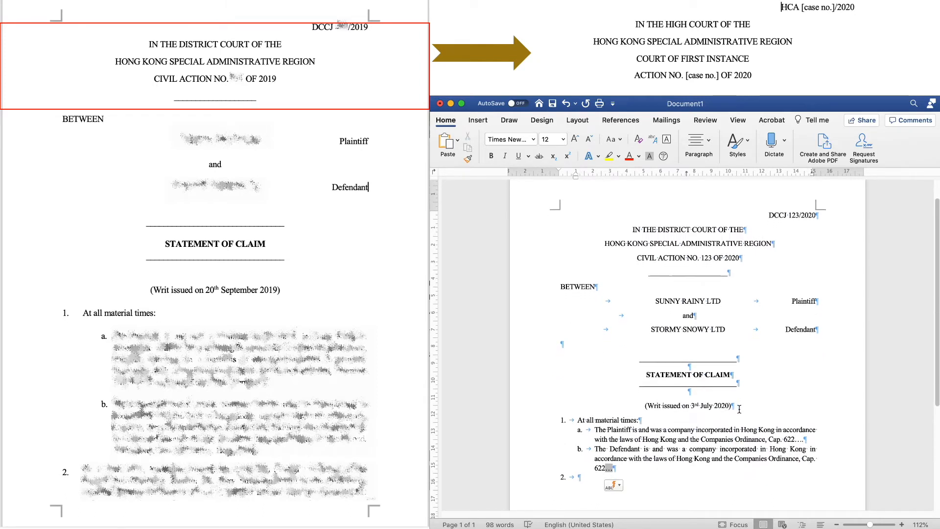
left_click_drag(510, 419, 517, 483)
key("alt+super+m")
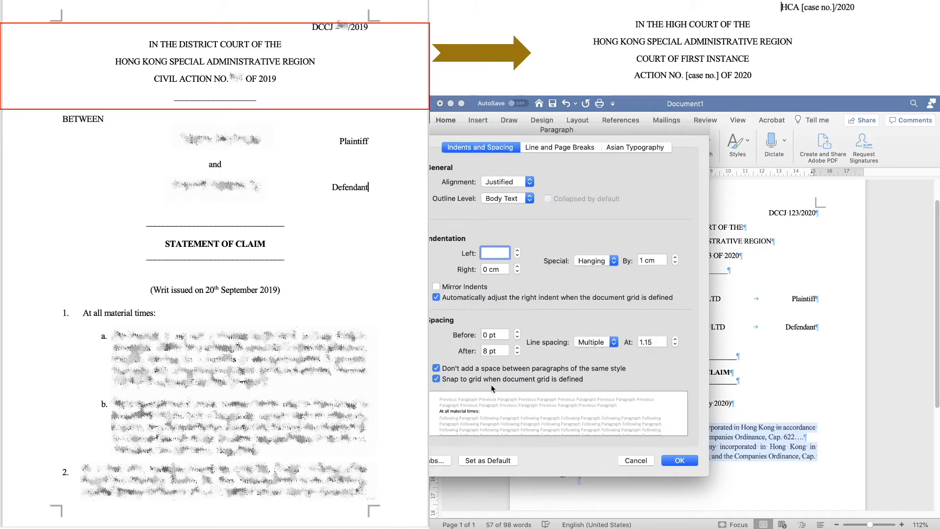
left_click_drag(590, 129, 628, 130)
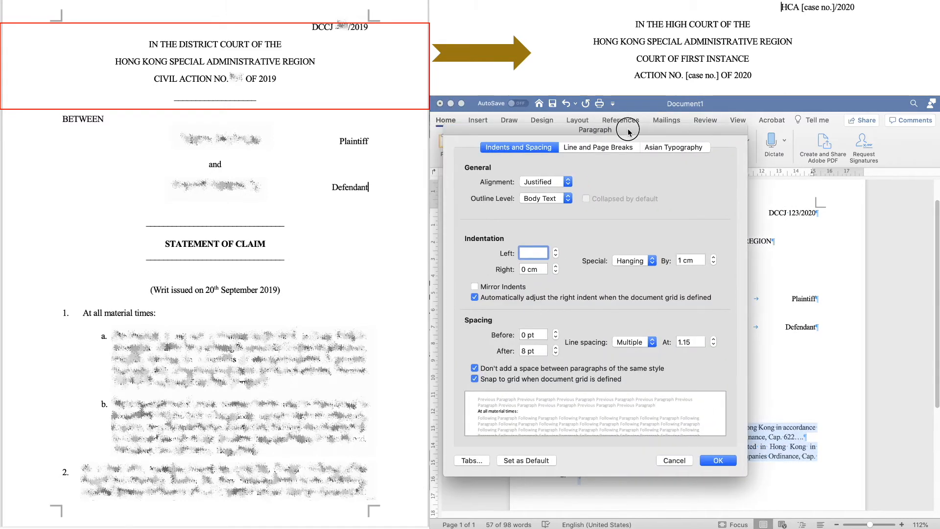
left_click(474, 369)
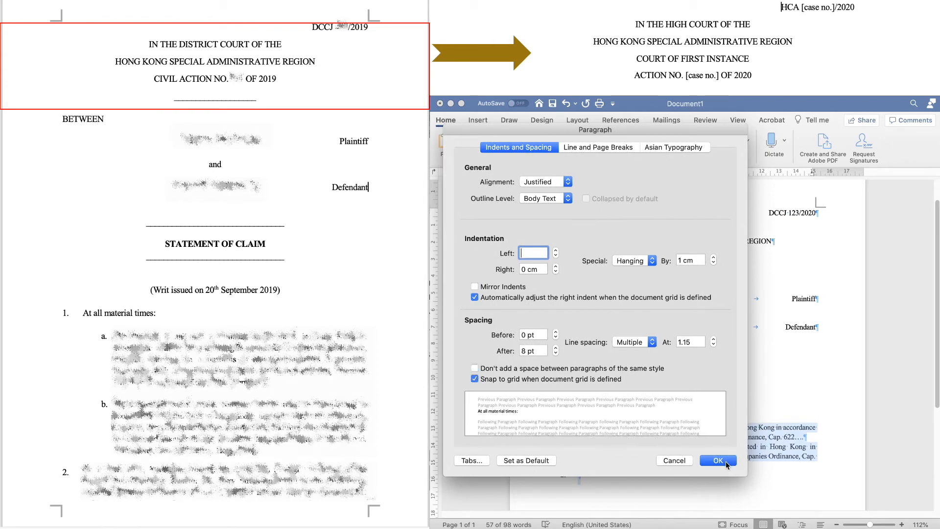
left_click(727, 463)
left_click(728, 480)
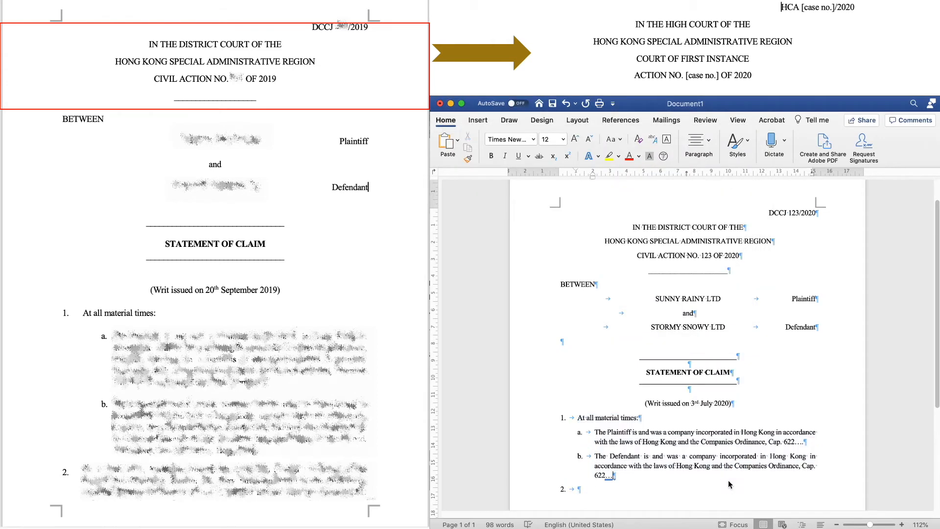
Fill numbered paragraph 2 with the placeholder text "[continue…]"
scroll(728, 480, "down", 1)
left_click(649, 478)
type("[")
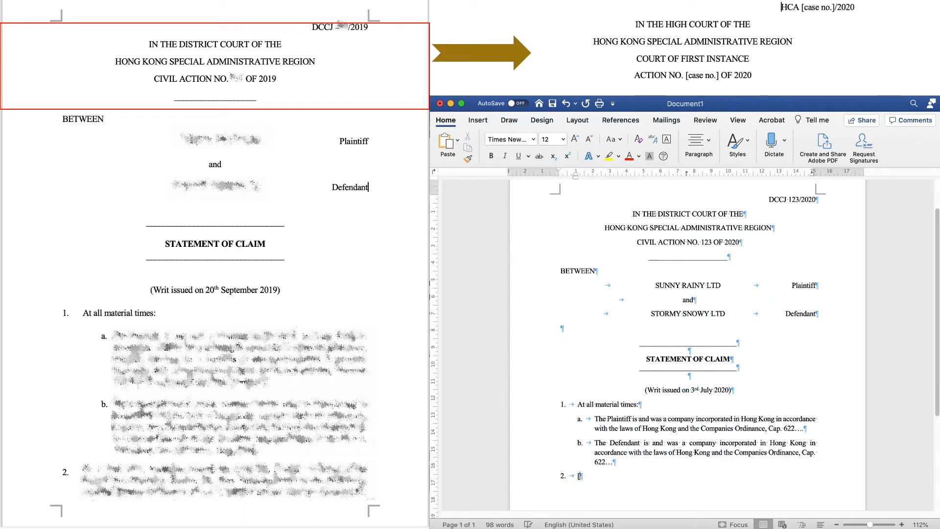
type("continue")
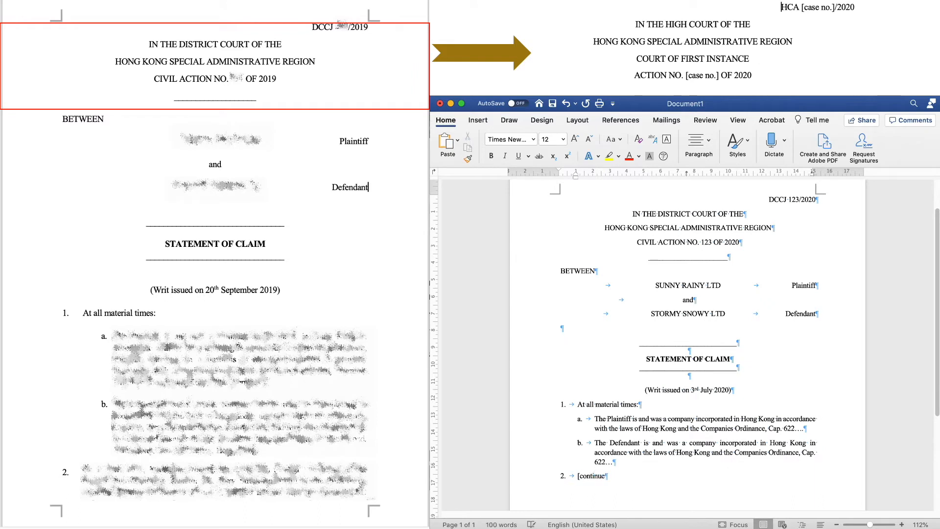
type("…]")
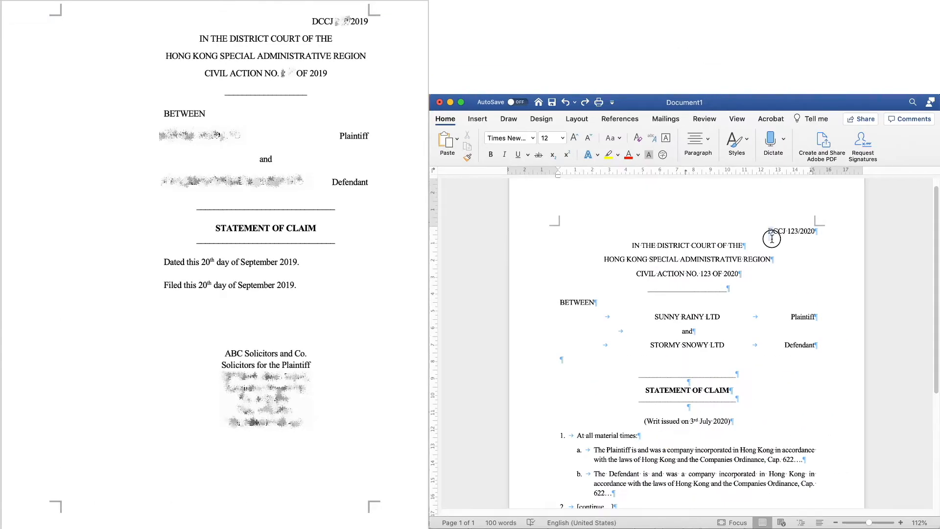
Copy everything from the case number to the "Writ issued" line onto a new page after a page break at the document's end
left_click_drag(772, 238, 766, 408)
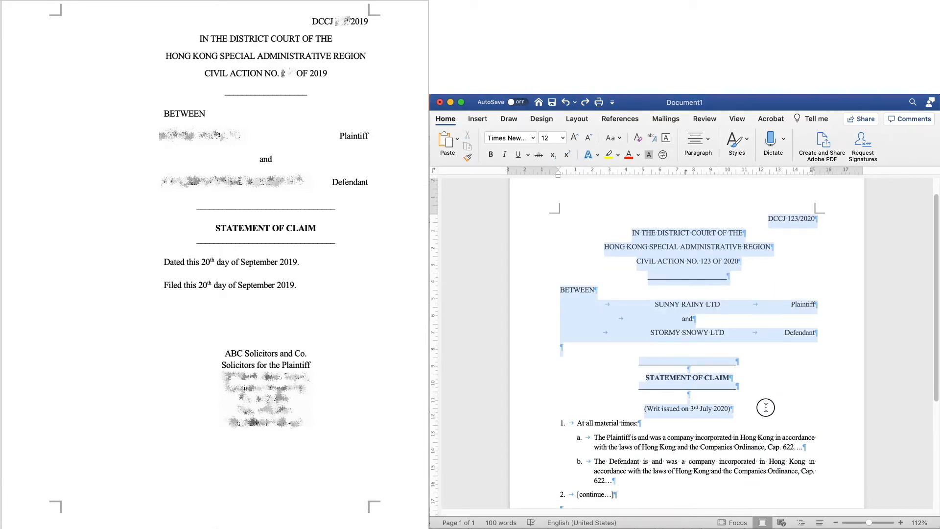
scroll(643, 385, "down", 5)
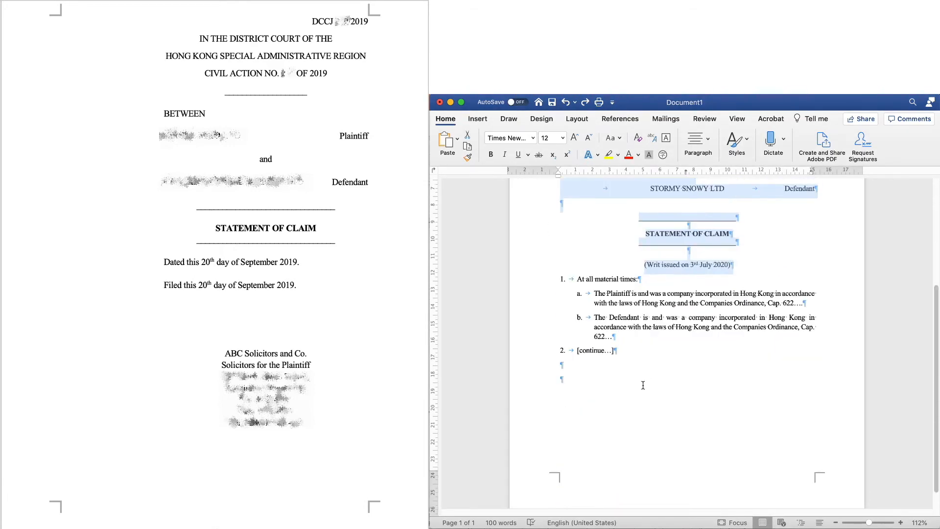
left_click(633, 379)
key("super+Return")
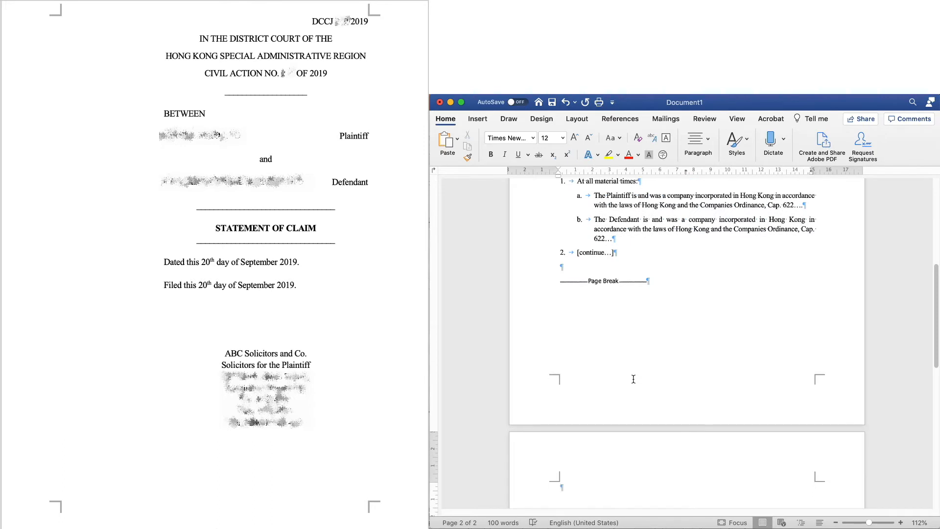
scroll(634, 379, "down", 3)
type("DCCJ 123/2020 IN THE DISTRICT COURT OF THE HONG KONG SPECIAL ADMINISTRATIVE REGION CIVIL ACTION NO. 123 OF 2020  BETWEEN \tSUNNY RAINY LTD\tPlaintiff \tand \tSTORMY SNOWY LTD\tDefendant    STATEMENT OF CLAIM   (Writ issued on 3rd July 2020)")
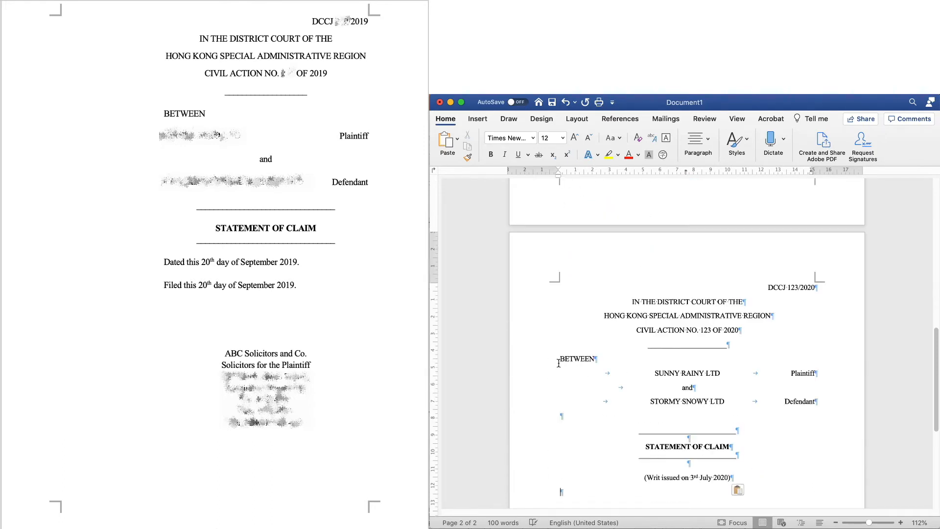
Set the left indent of the whole copied heading block on the second page to about 5 cm
scroll(521, 230, "down", 4)
left_click_drag(522, 230, 550, 415)
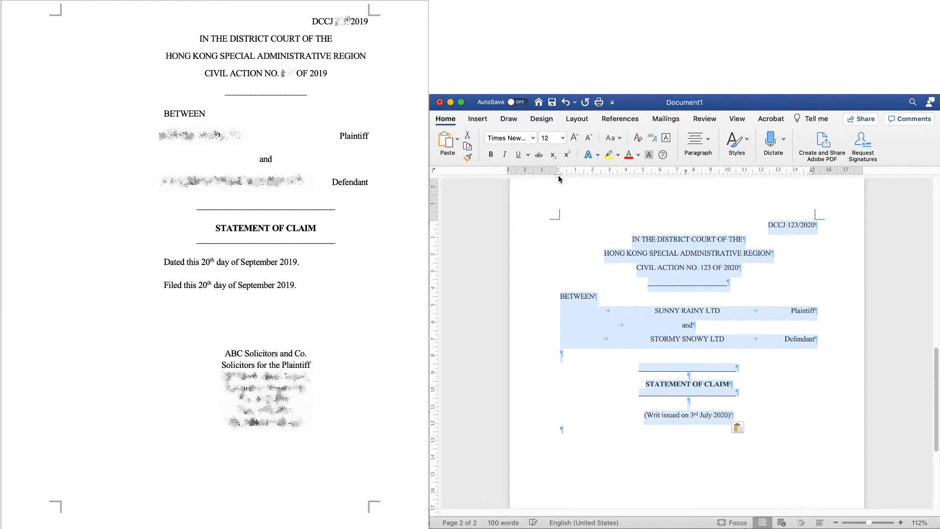
mouse_move(560, 175)
left_mouse_down()
mouse_move(651, 177)
mouse_move(642, 180)
left_mouse_up()
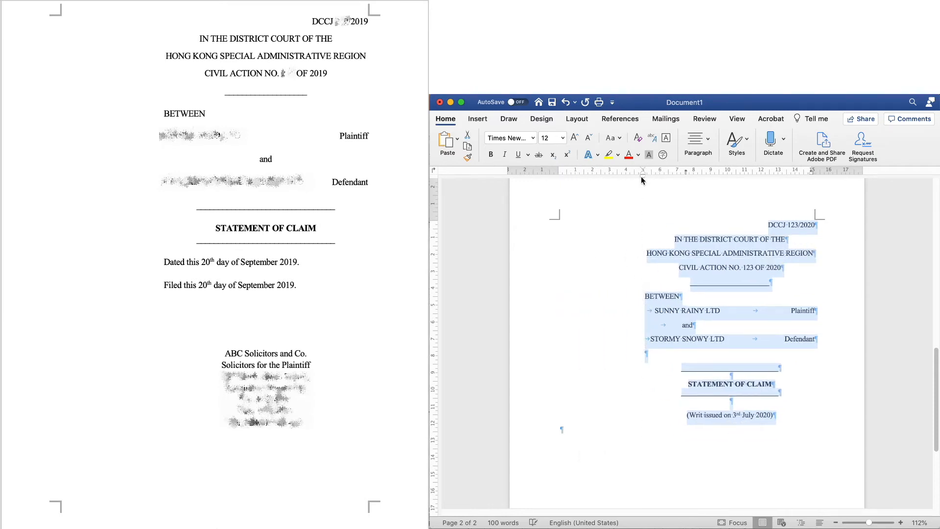
left_click(816, 412)
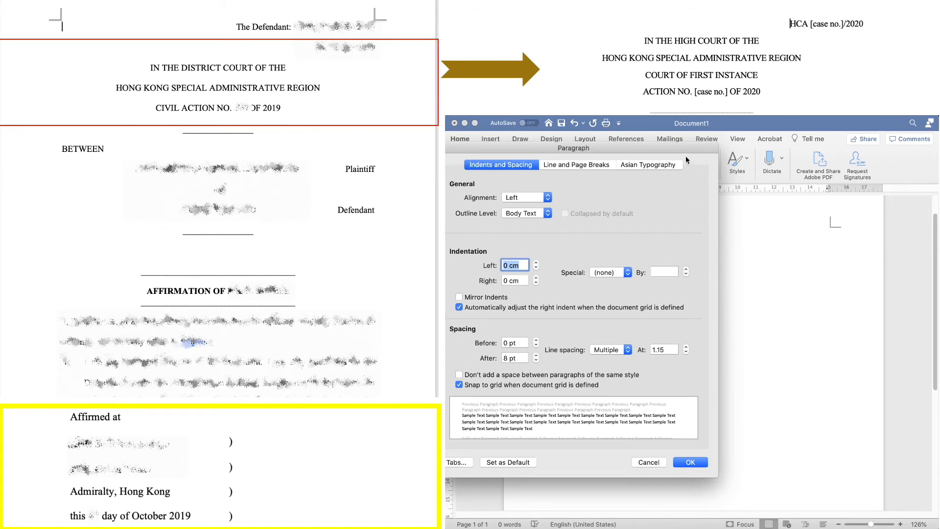
Add a left-aligned tab stop at 6 cm to the empty paragraph of the blank document
left_click_drag(696, 146, 724, 142)
left_click(500, 458)
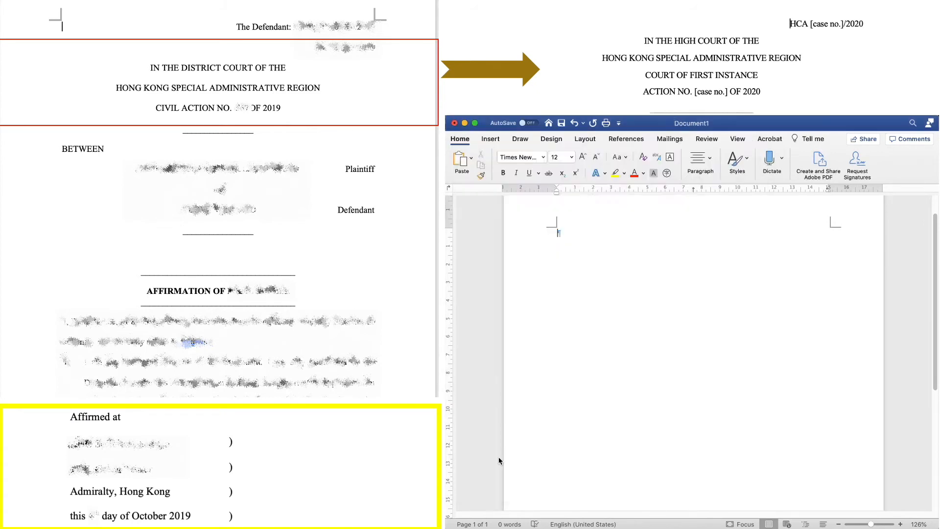
left_click(560, 223)
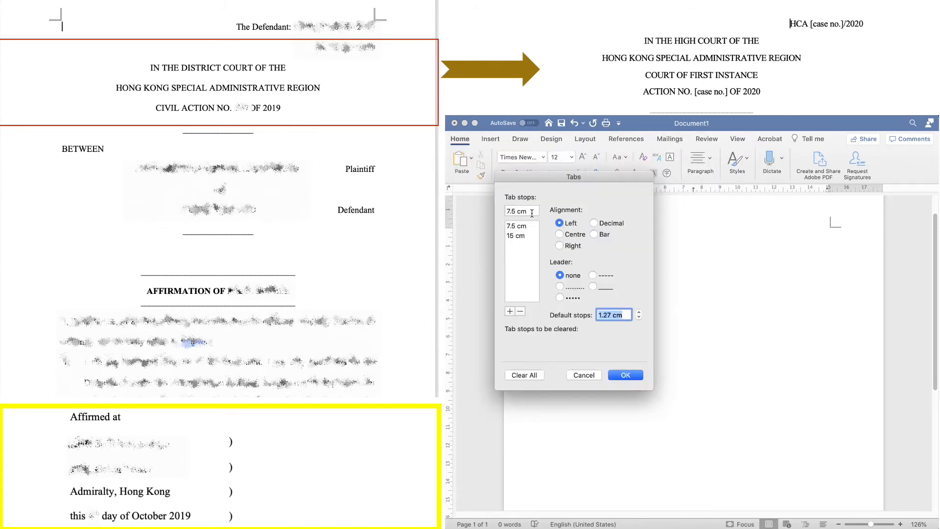
left_click_drag(516, 212, 502, 213)
type("6")
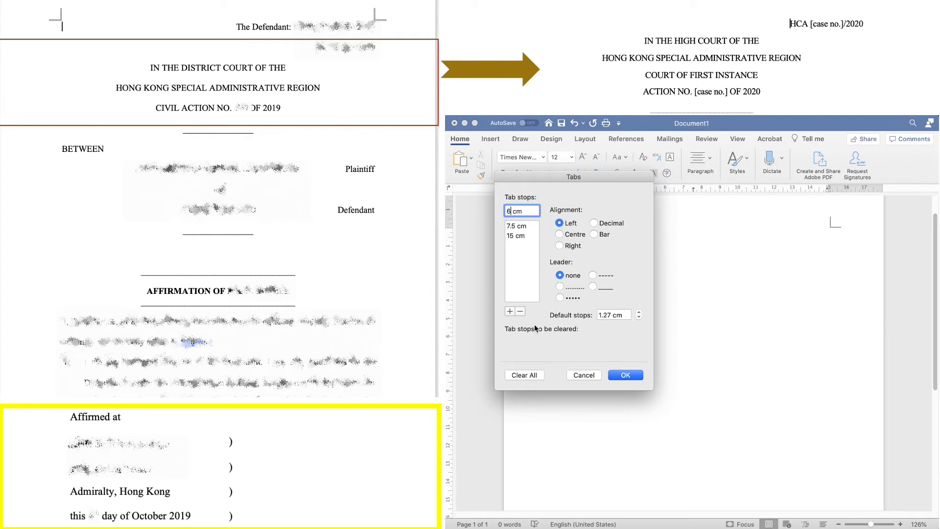
left_click(510, 312)
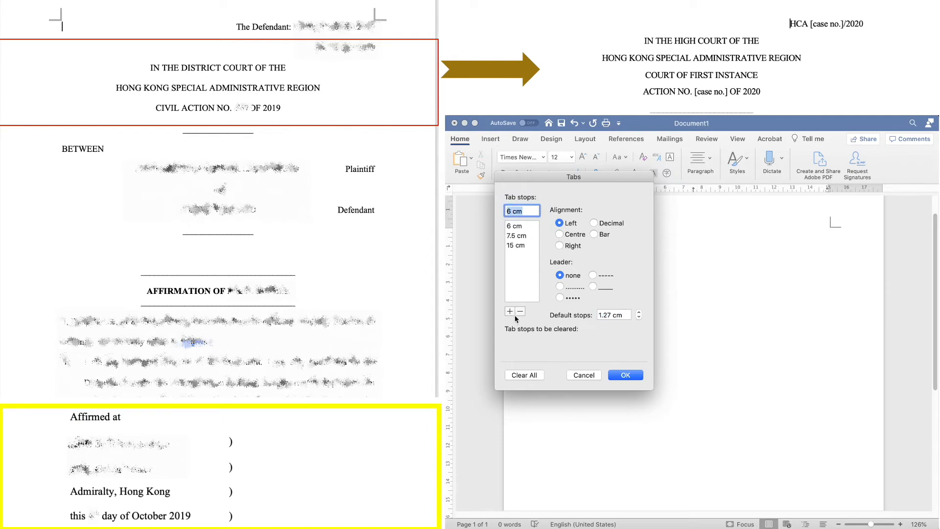
left_click(633, 375)
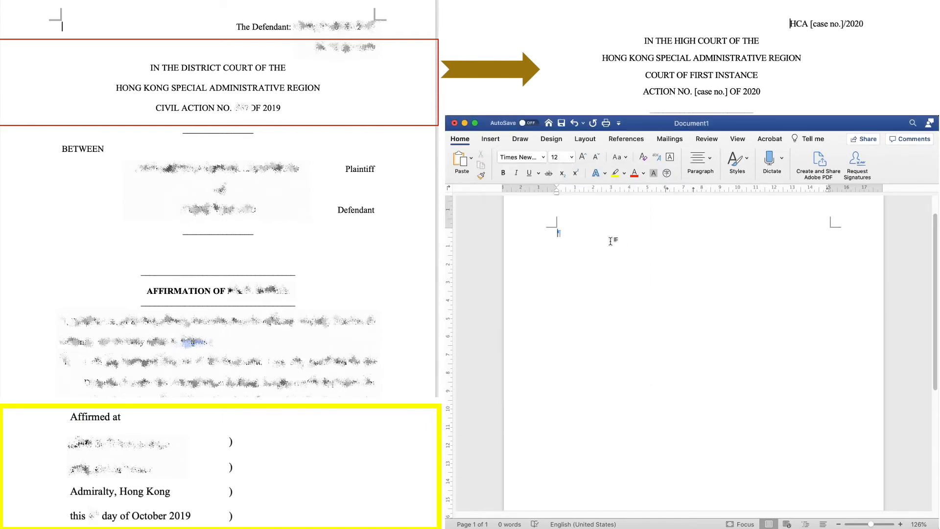
Enter "Affirmed at" and, on the line below, "ABC Solicitors and Co." with a closing parenthesis at the 6 cm tab stop
type("Affirmed at")
key("Return")
type("ABC Solic")
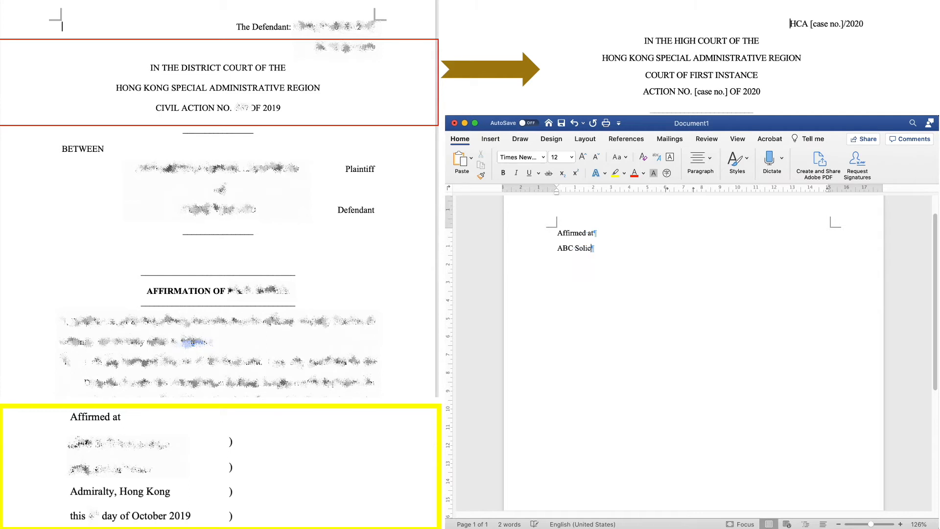
type("itors and Co.")
key("Tab")
type(")")
key("Return")
Add the two lines of the firm's office address, each with a closing parenthesis at the 6 cm tab stop
type("10/F, ")
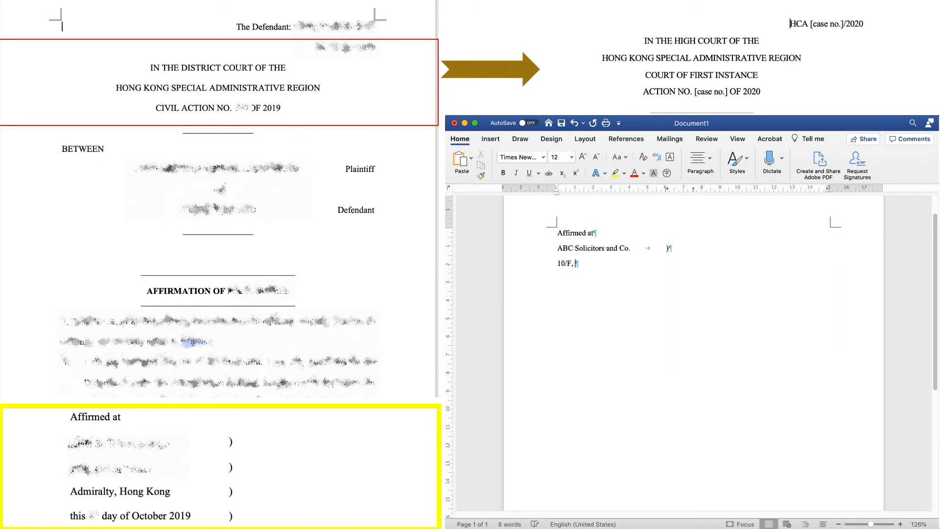
type("DEF Tower")
key("Tab")
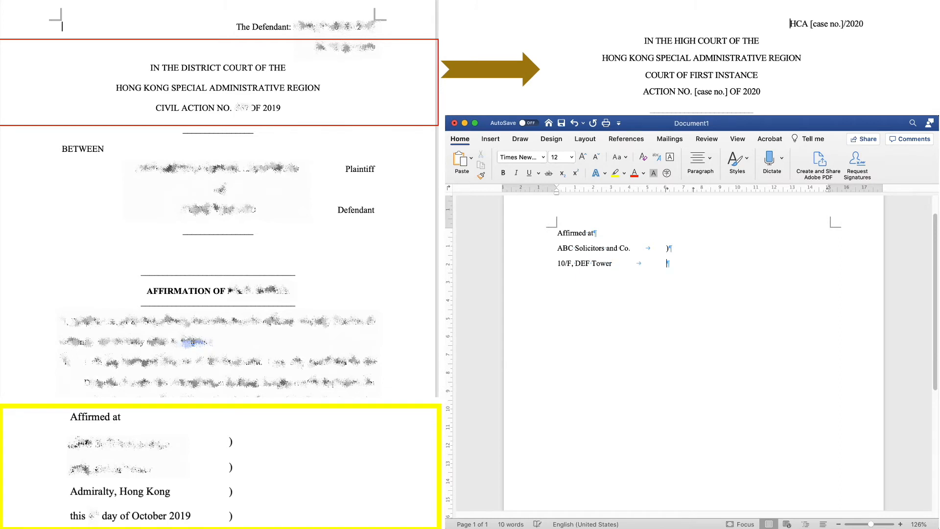
type(")")
key("Return")
type("Admi")
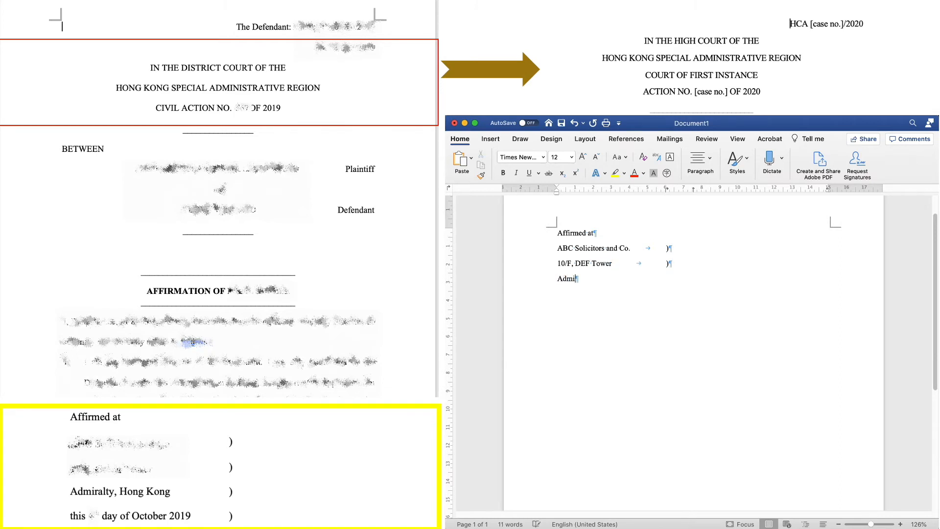
type("ralty, Hong Kong")
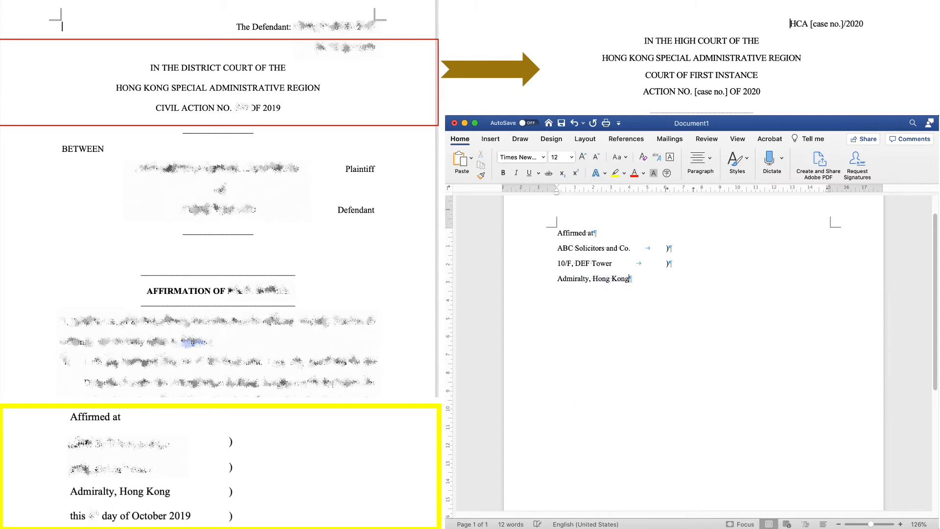
key("Tab")
type(")")
Add the date line "this 7th day of July 2020" below the address, with a closing parenthesis at the 6 cm tab stop
type("thi")
type("s")
key("super+z")
type("7th day of July 2020")
key("Tab")
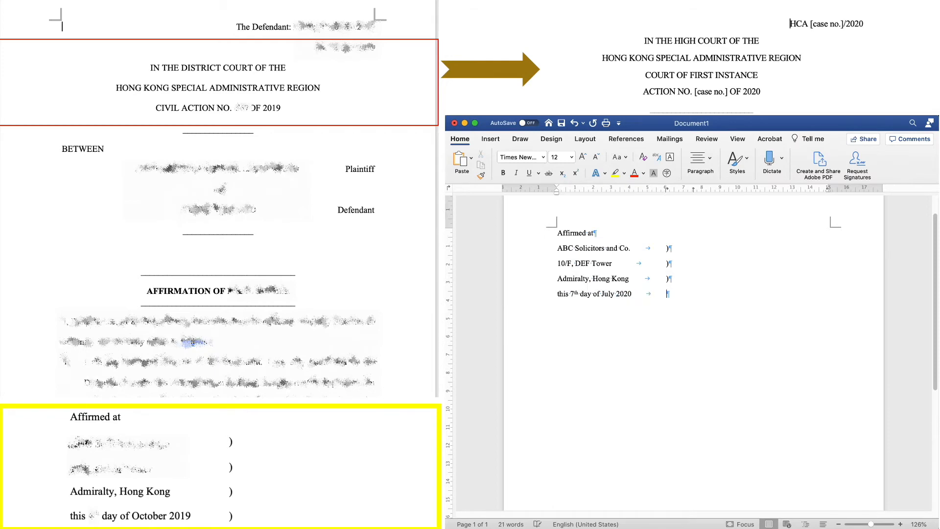
type(")")
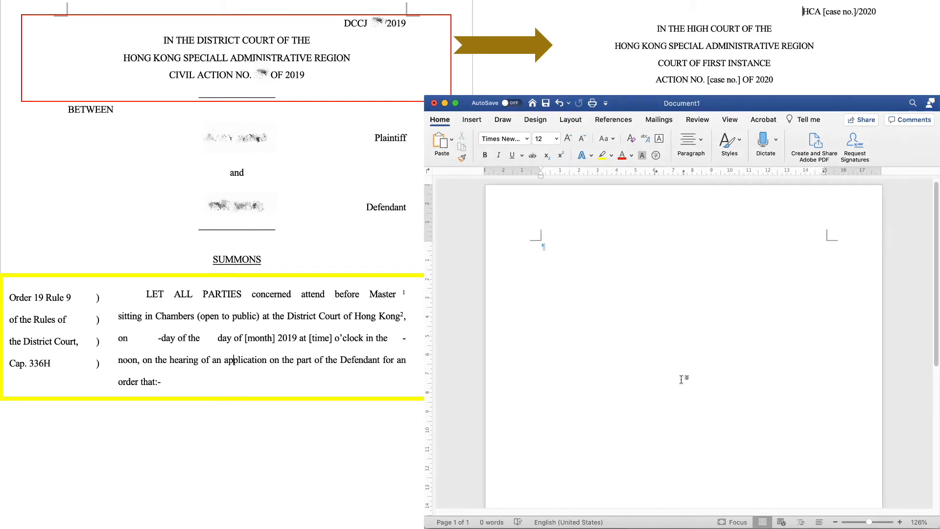
Write a centred, underlined "SUMMONS" heading in the blank document and begin a new line below it
type("SUMMONS")
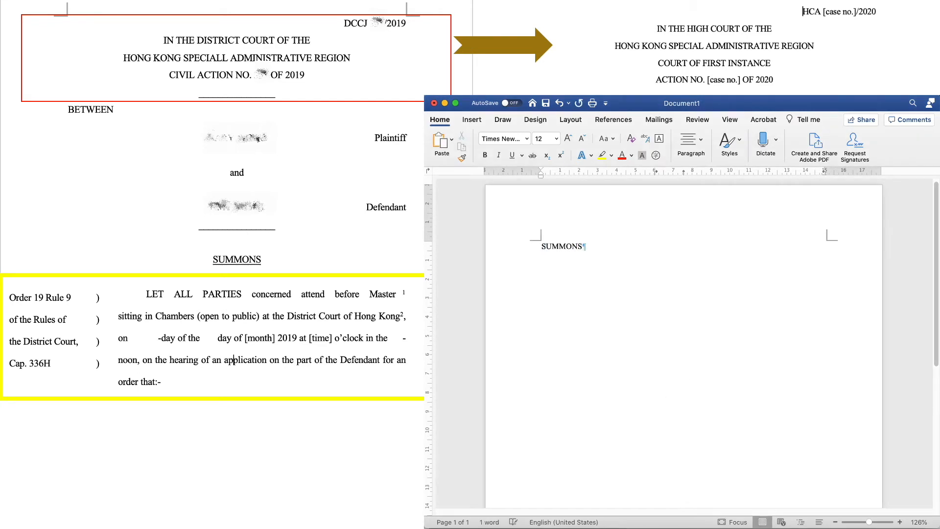
key("super+e")
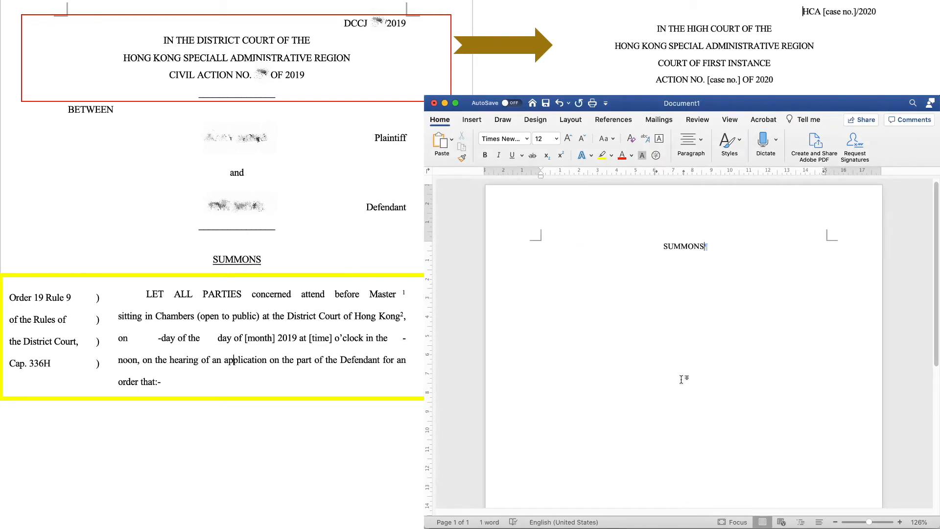
key("super+shift+Left")
key("super+u")
key("Right")
key("Return")
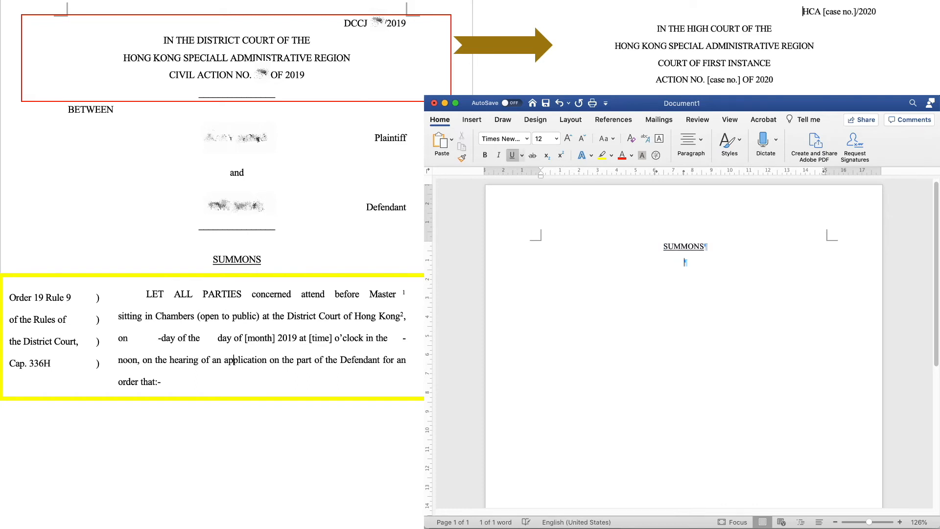
Write a left-aligned paragraph without underline, from "Let all parties concerned attend before Master [x]" to "on the part of the Defendant for an order that:-"
key("super+u")
key("super+l")
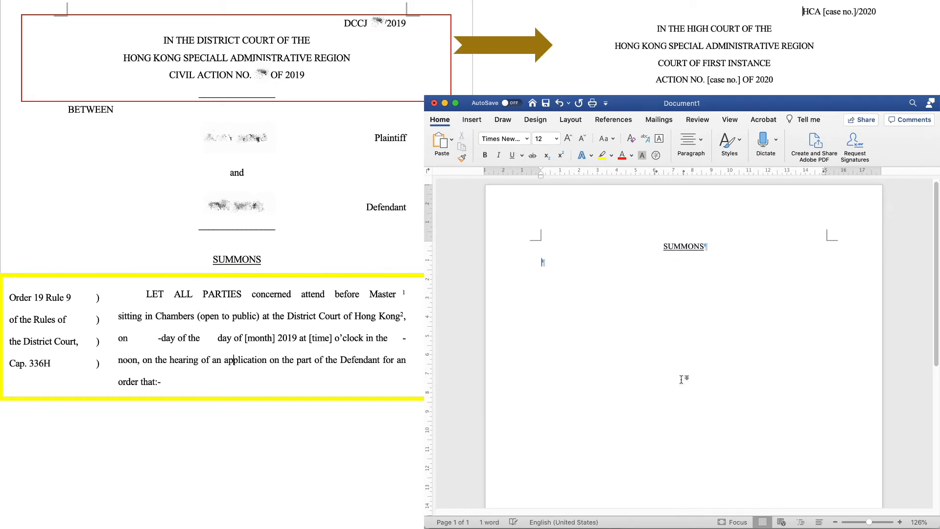
type("Let all parties")
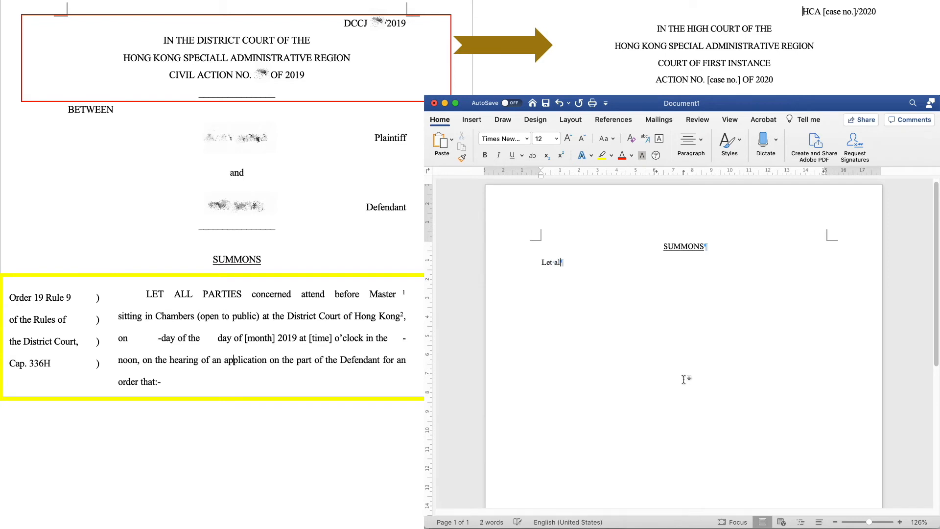
type(" concerned")
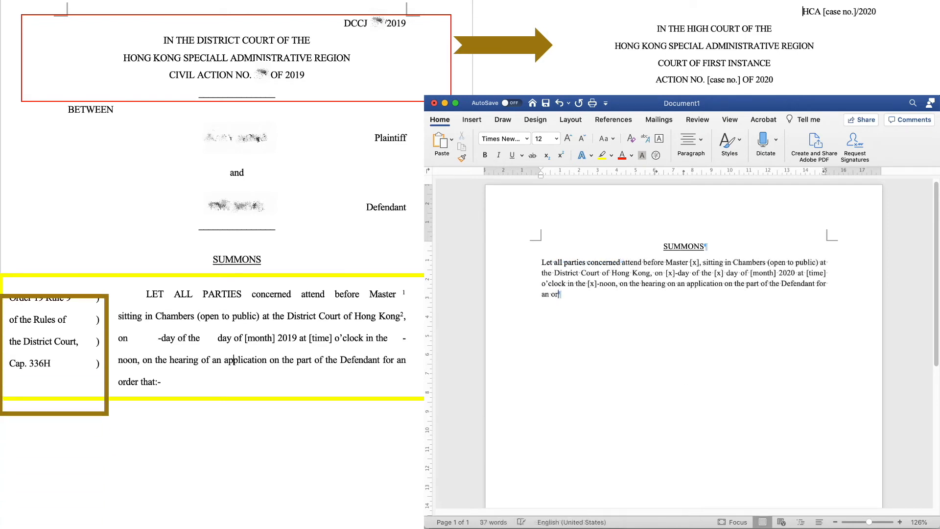
type("er that:-")
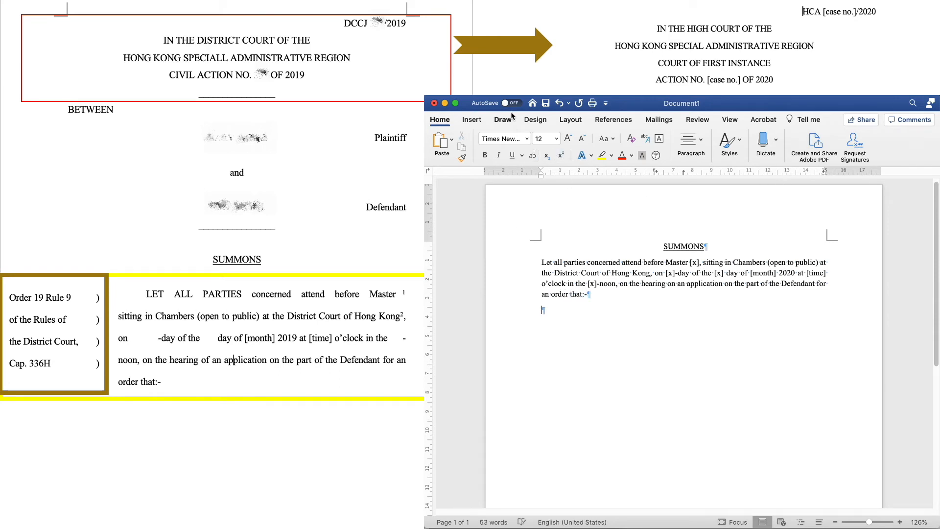
Draw a text box about 3.4 cm high and 3.7 cm wide over the page's left margin, beside the summons paragraph
left_click(472, 120)
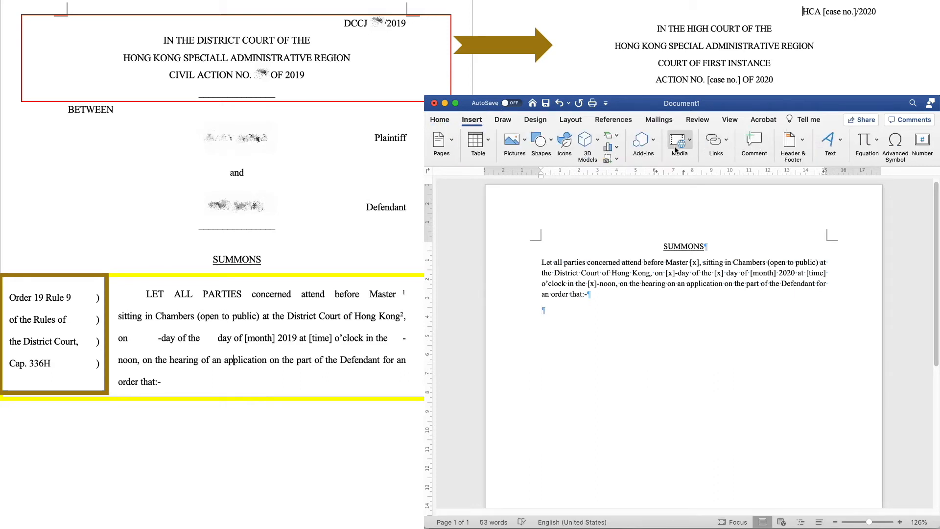
left_click(830, 142)
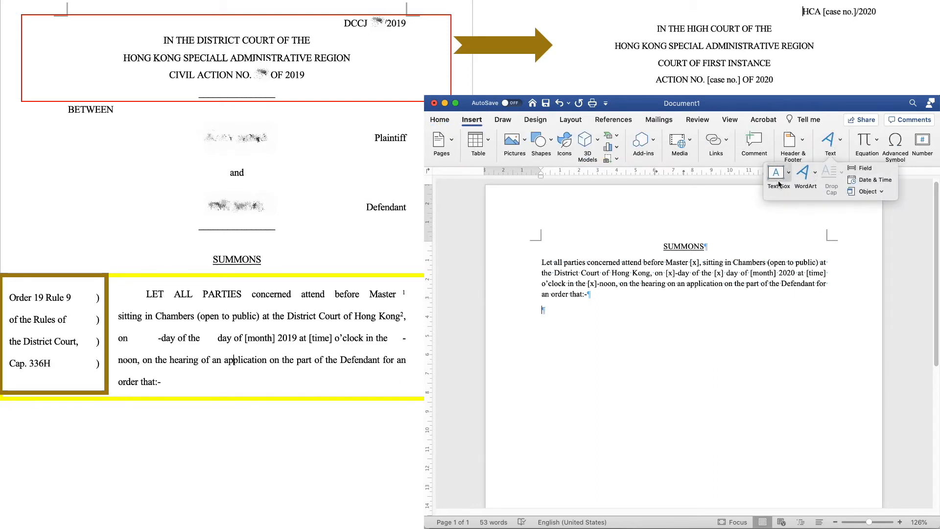
left_click(788, 172)
left_click(813, 191)
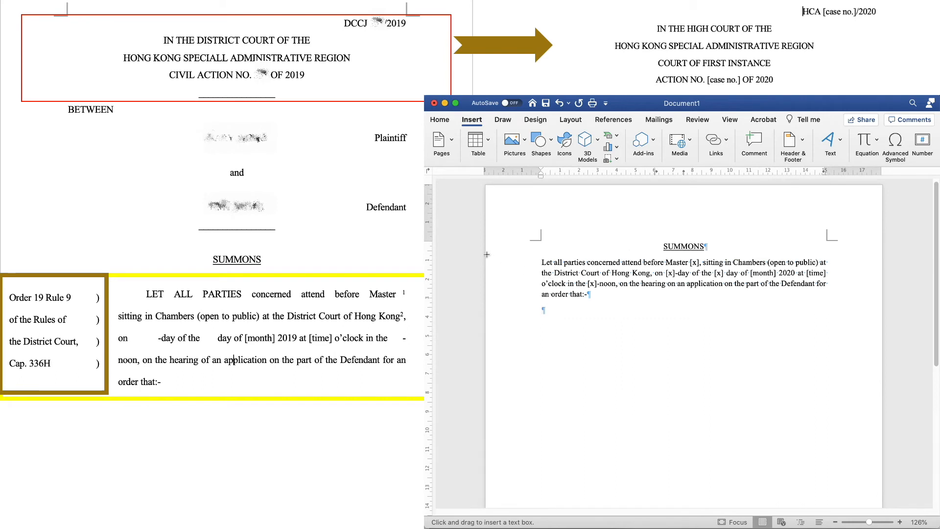
left_click_drag(487, 252, 558, 316)
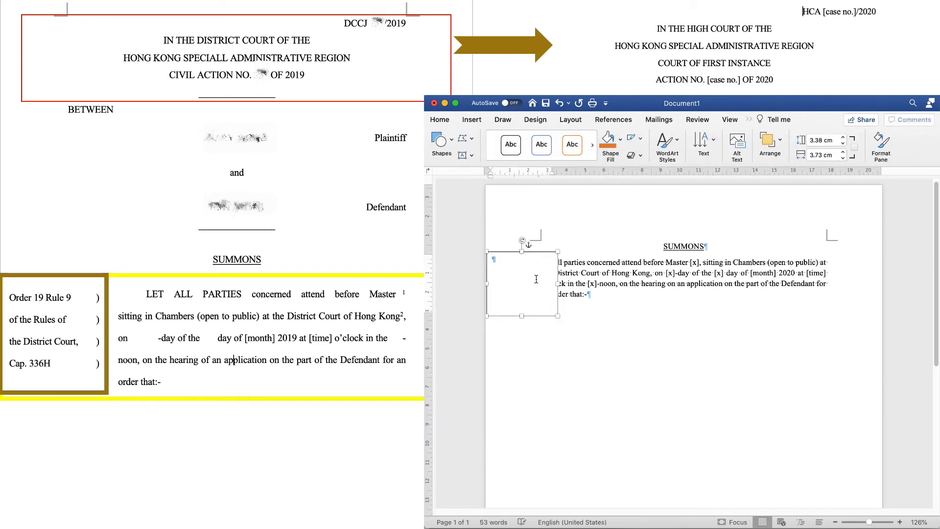
left_click_drag(542, 254, 542, 250)
Set the text box's text wrapping to Square
right_click(558, 267)
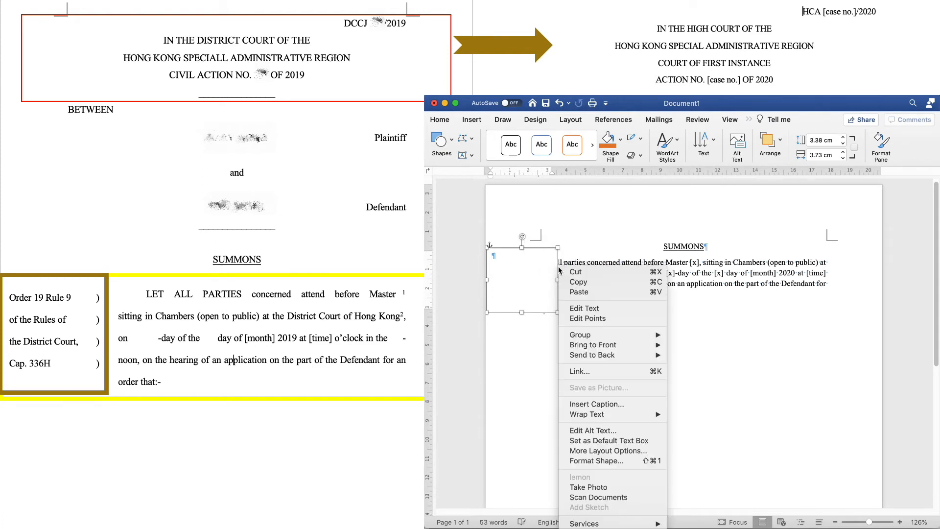
mouse_move(598, 420)
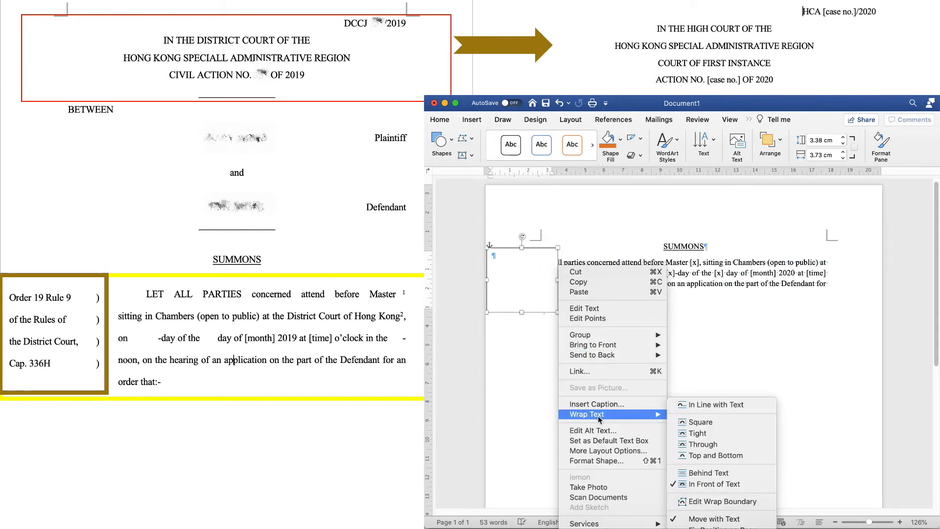
left_click(703, 423)
left_click(594, 272)
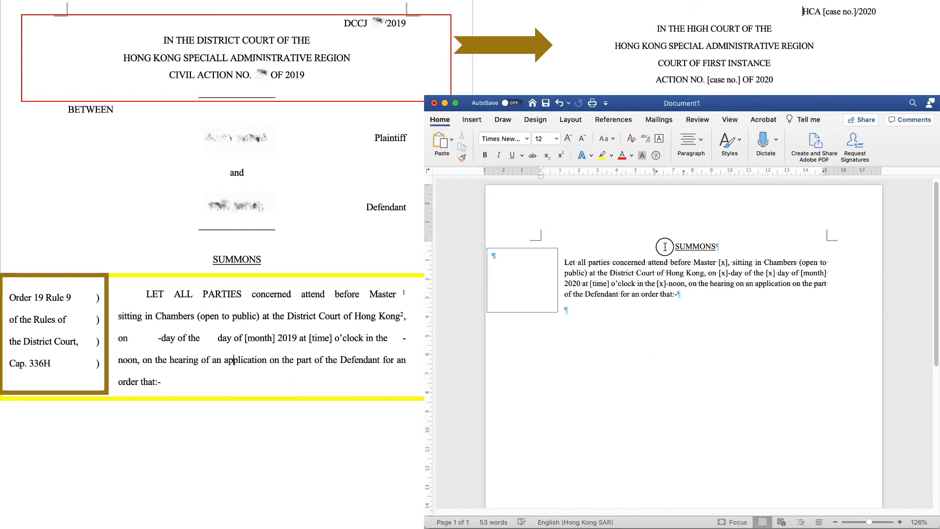
Set the line spacing of the SUMMONS heading and the paragraph below it to Double
left_click_drag(666, 246, 688, 293)
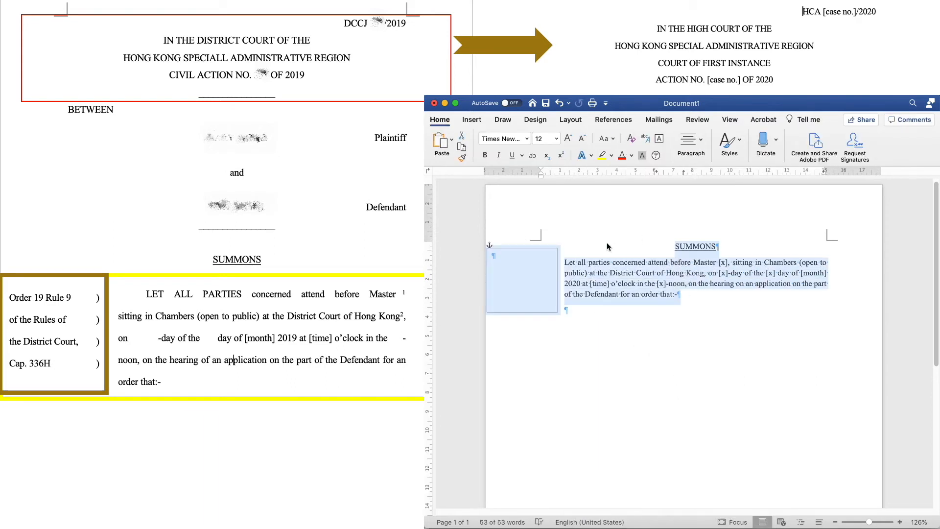
key("alt+super+m")
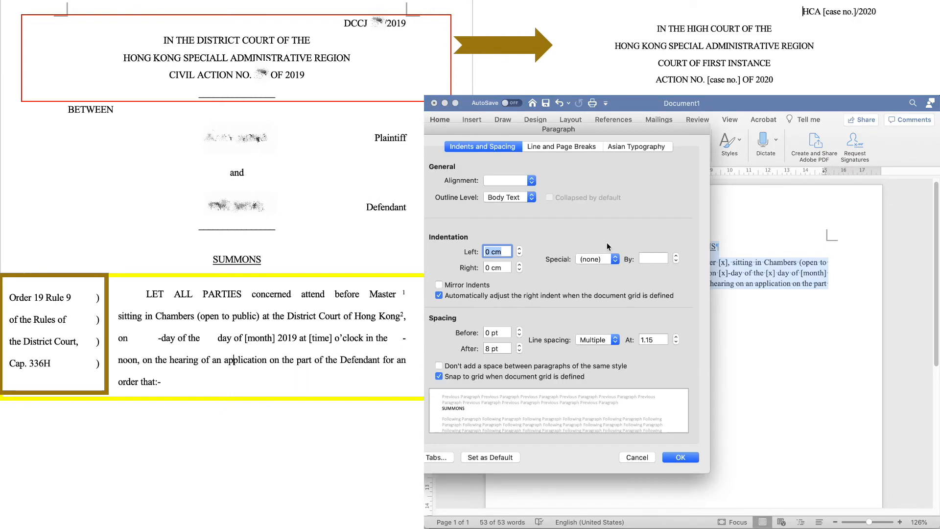
left_click(616, 340)
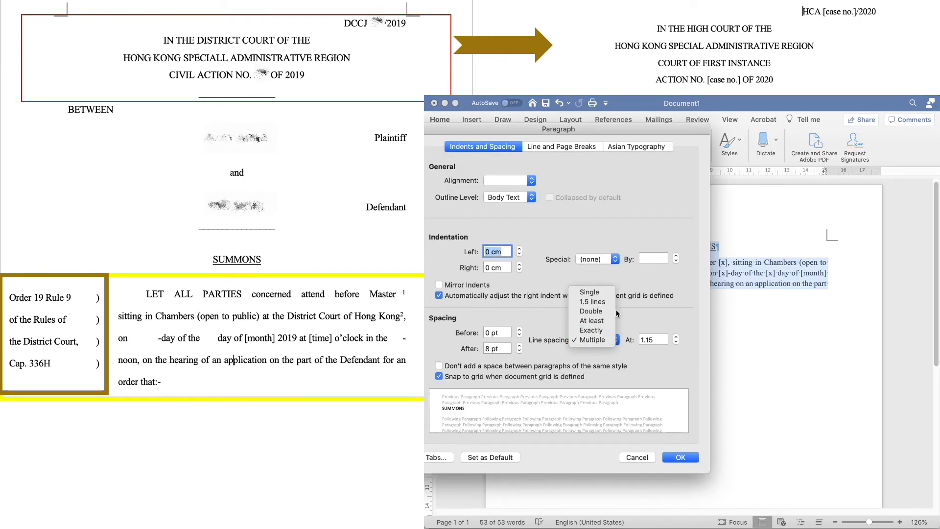
left_click(591, 311)
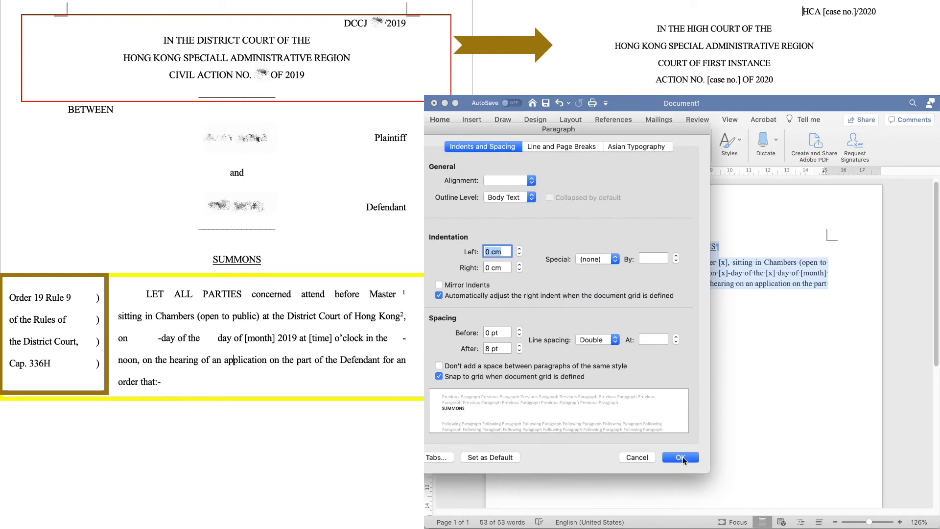
left_click(682, 457)
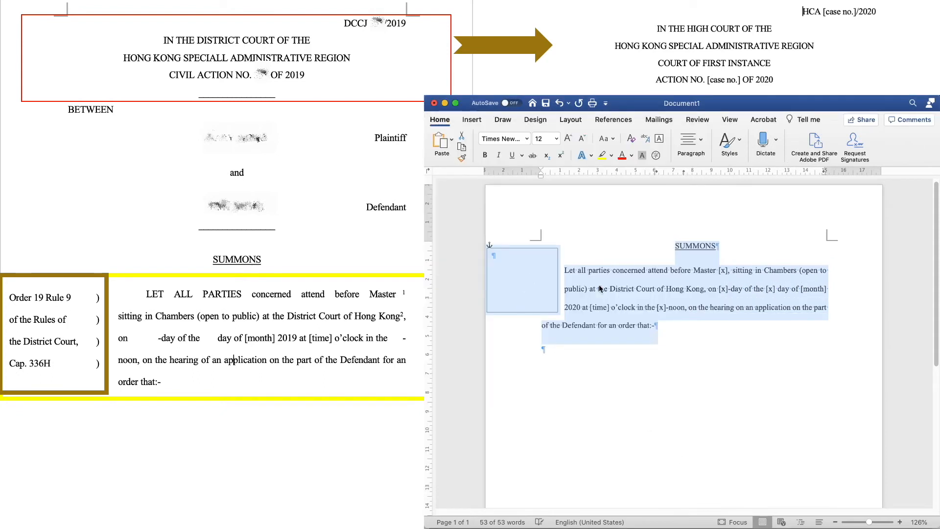
Move the empty margin text box down so it sits level with the start of the summons paragraph
left_click(524, 276)
left_click(538, 251)
left_click_drag(539, 250, 542, 269)
left_click(527, 281)
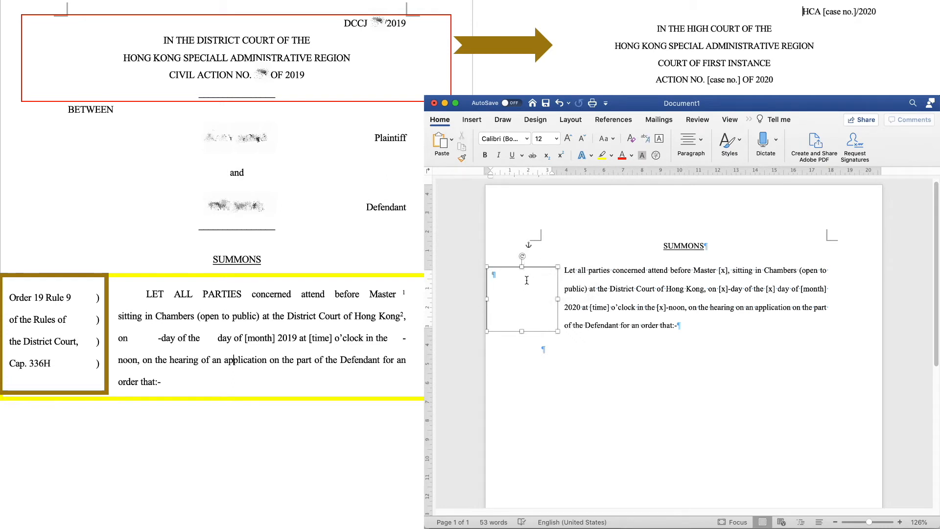
Change the opening words "Let all parties" of the summons paragraph to uppercase
left_click(583, 278)
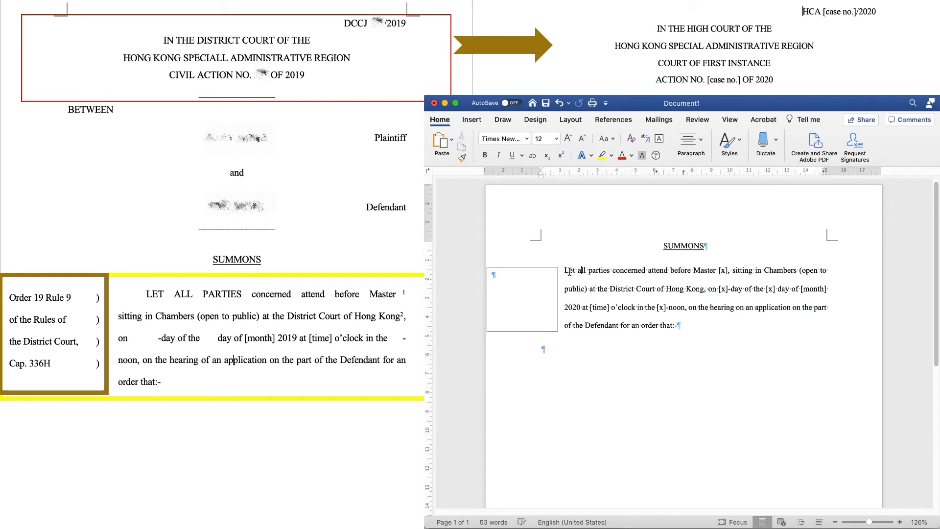
left_click_drag(564, 270, 591, 272)
left_click(606, 139)
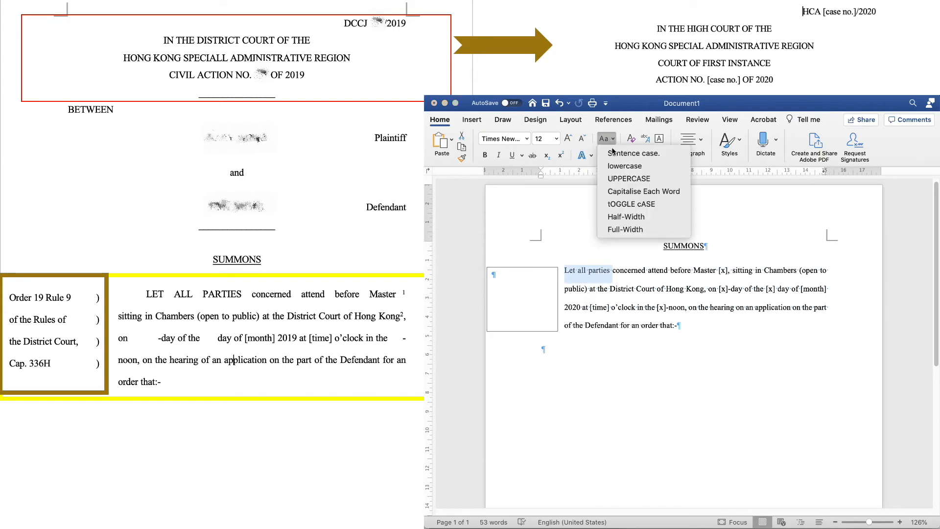
left_click(611, 179)
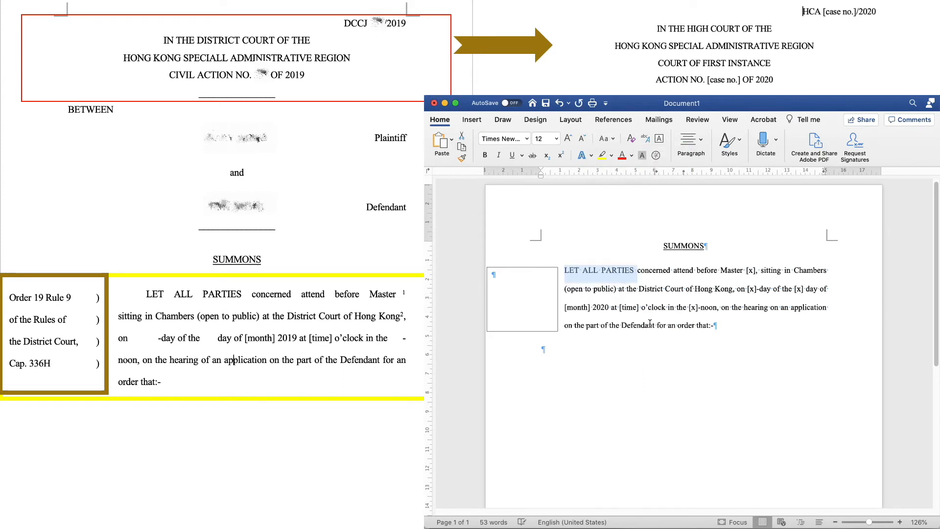
Enter "Order" in the margin text box and set its font to Times New Roman
left_click(534, 303)
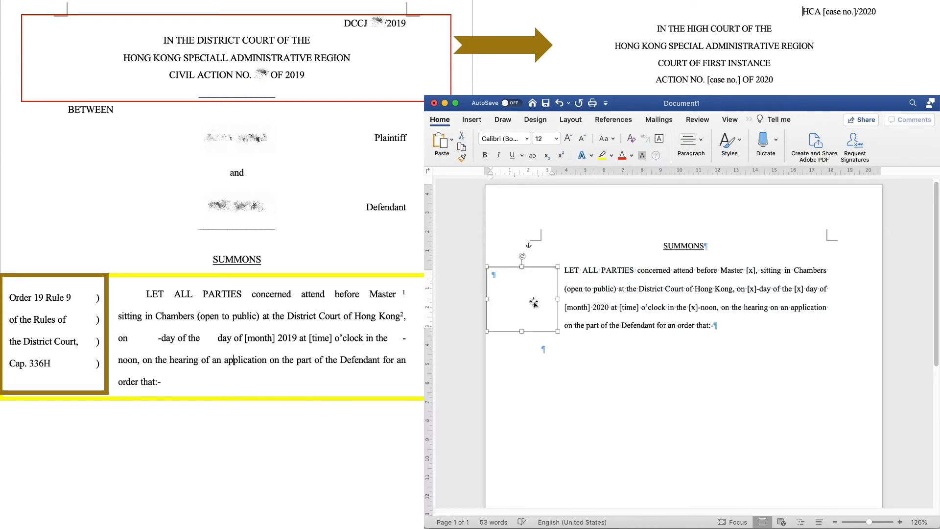
left_click(515, 321)
type("Order")
triple_click(515, 275)
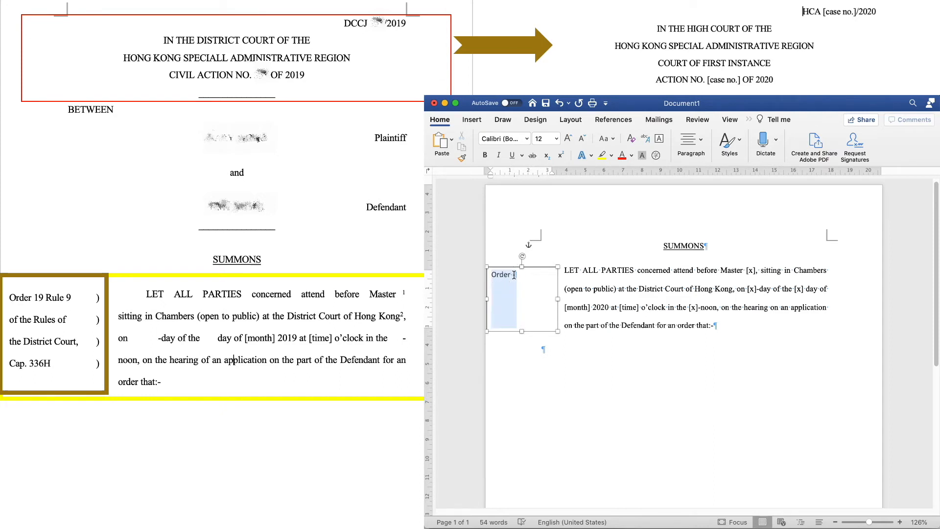
left_click(512, 139)
type("Times New Roman")
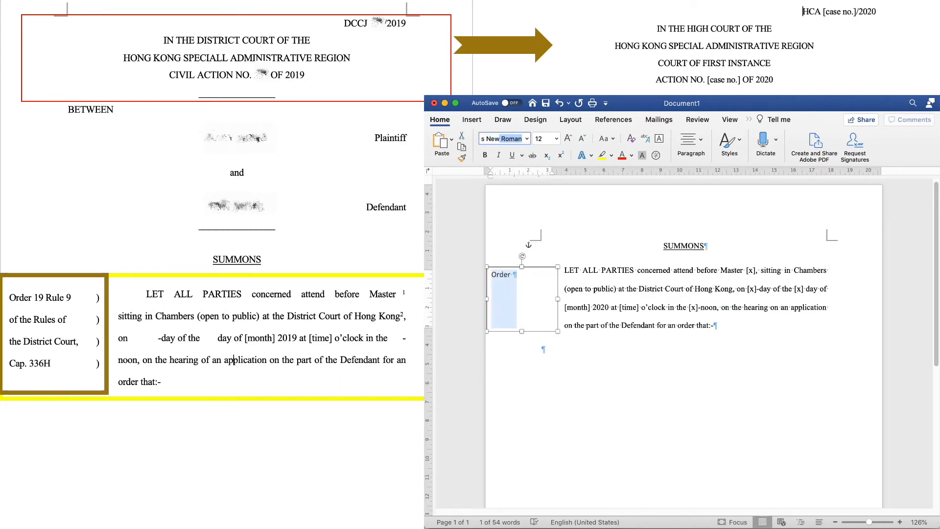
key("Return")
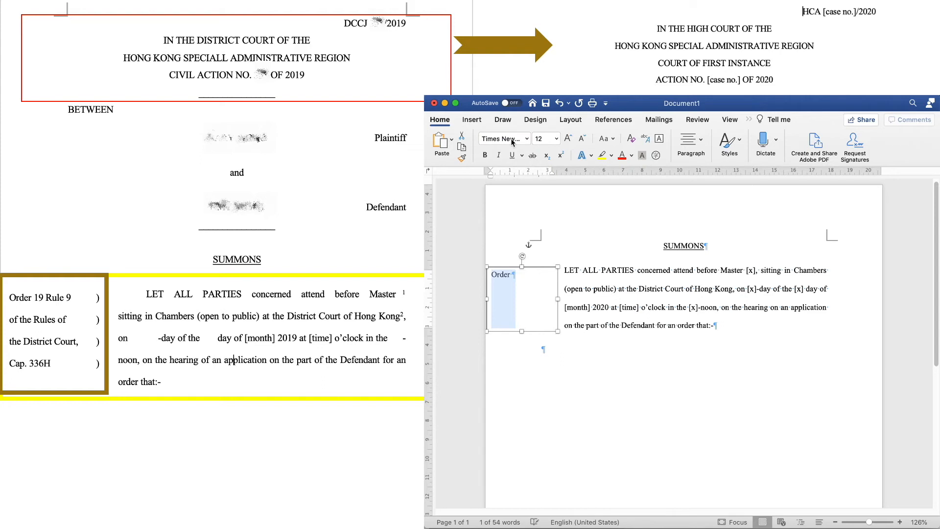
left_click(539, 274)
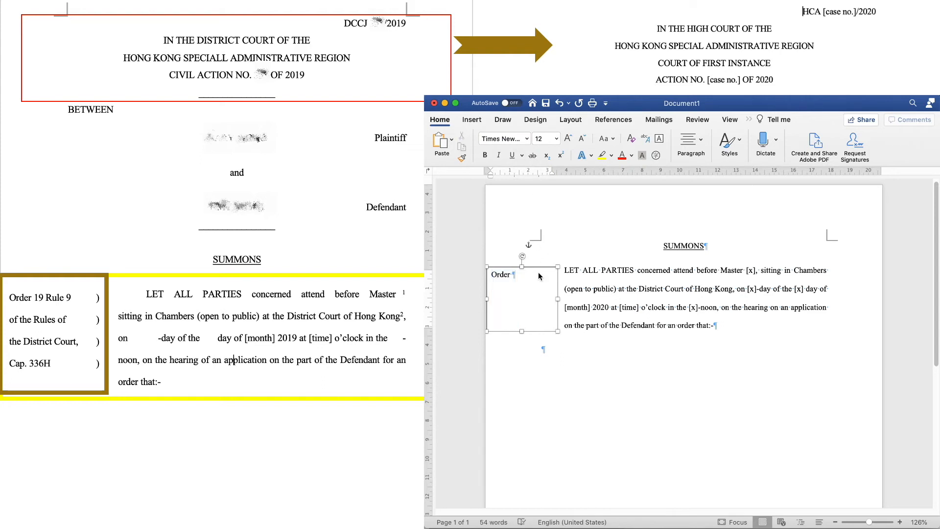
Complete the side note's first line as "Order 19 Rule 9" with a tab-aligned ")", widening the text box to about 4.3 cm
type("19 Rule 9")
left_click_drag(558, 299, 566, 274)
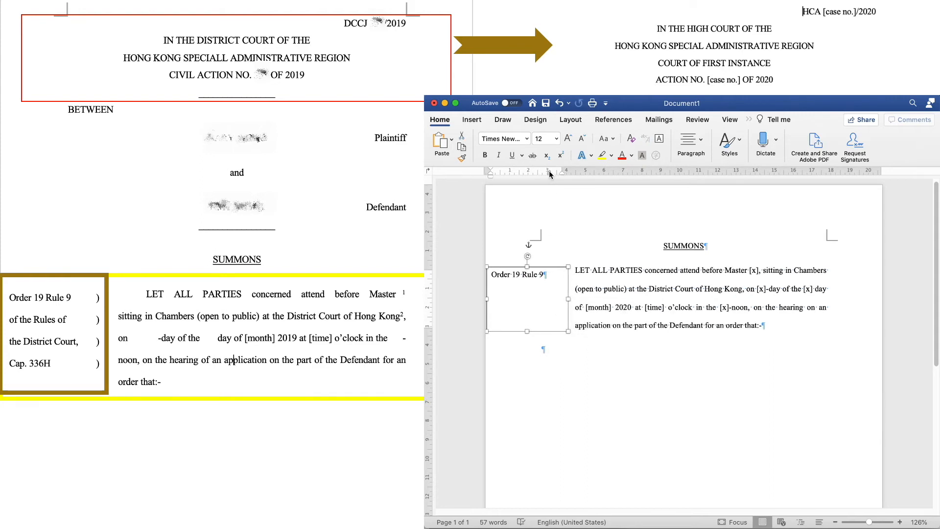
left_click_drag(549, 176, 557, 176)
left_click(546, 274)
key("Tab")
type(")")
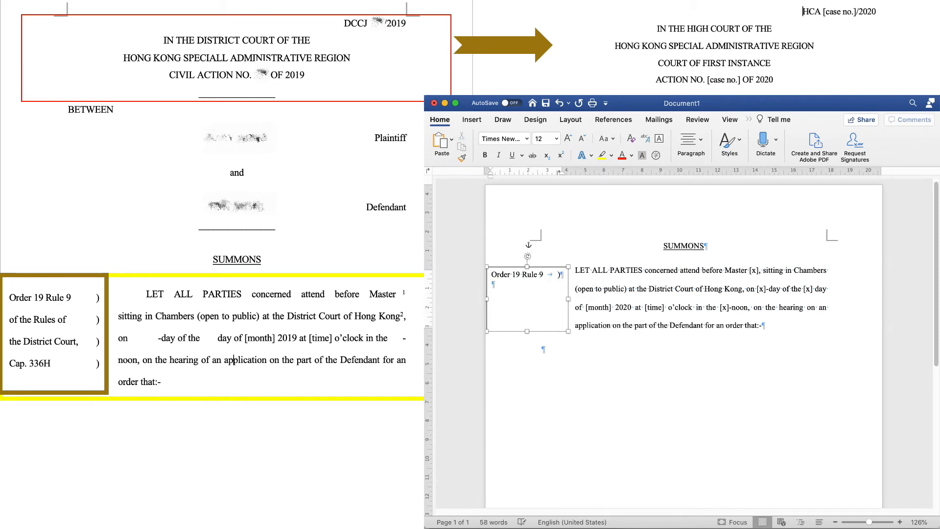
Add the side-note lines "of the Rules of", "the District Court" and "Cap. 336H", each ending with a tab-aligned ")"
type("of the")
key("super+z")
key("super+z")
type("the Rules of\t")
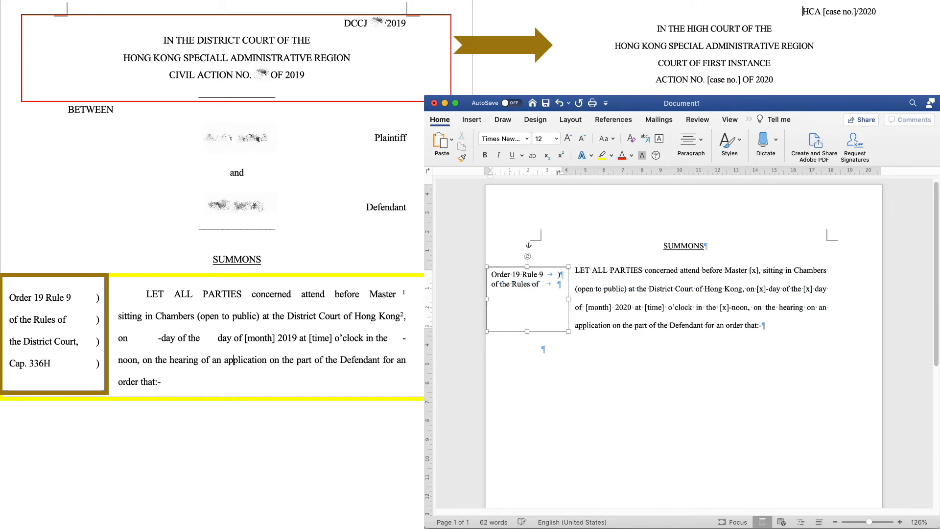
type(") ")
type("the Dist")
type("rict Court")
key("Tab")
type("Ca")
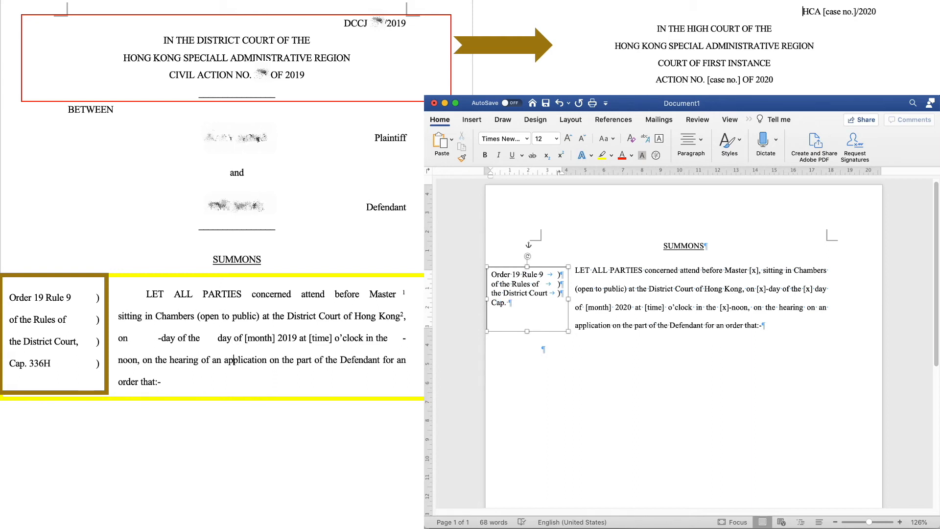
type("p. 336H")
Double-space the four side-note lines and fit the text box around them, about 4 cm high and level with the summons paragraph
left_click_drag(509, 278, 560, 305)
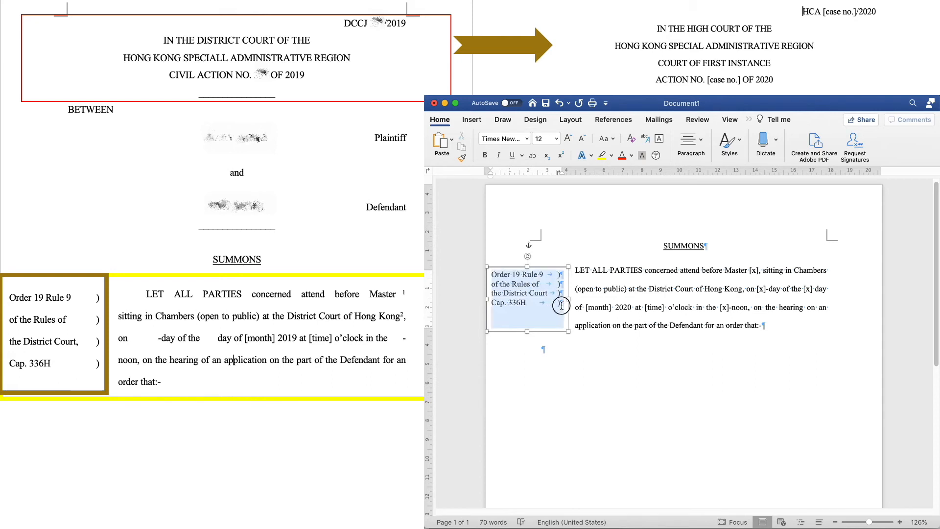
key("super+alt+m")
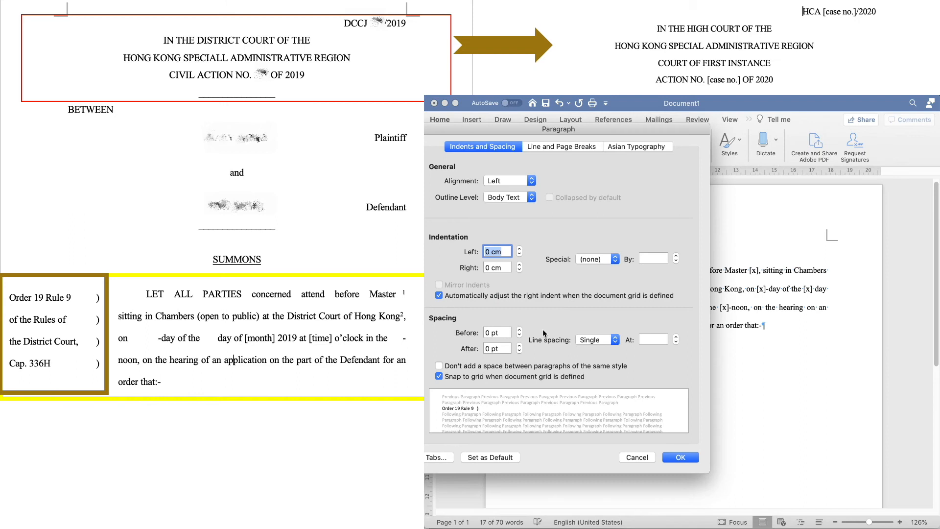
left_click(595, 340)
left_click(591, 358)
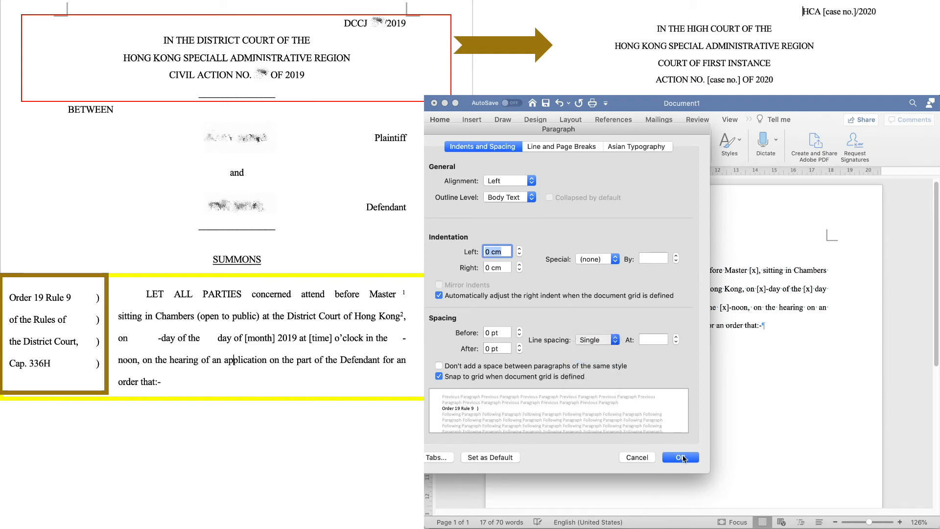
left_click(682, 457)
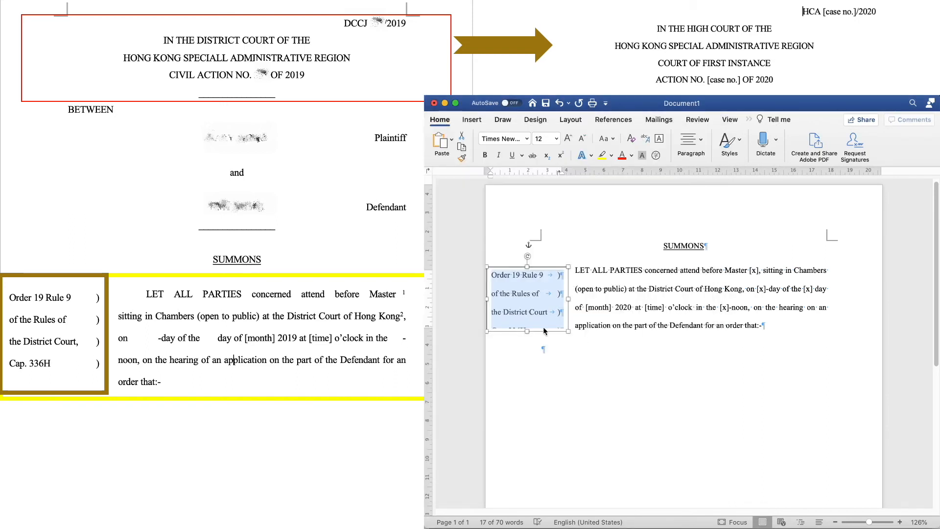
left_click_drag(526, 332, 527, 343)
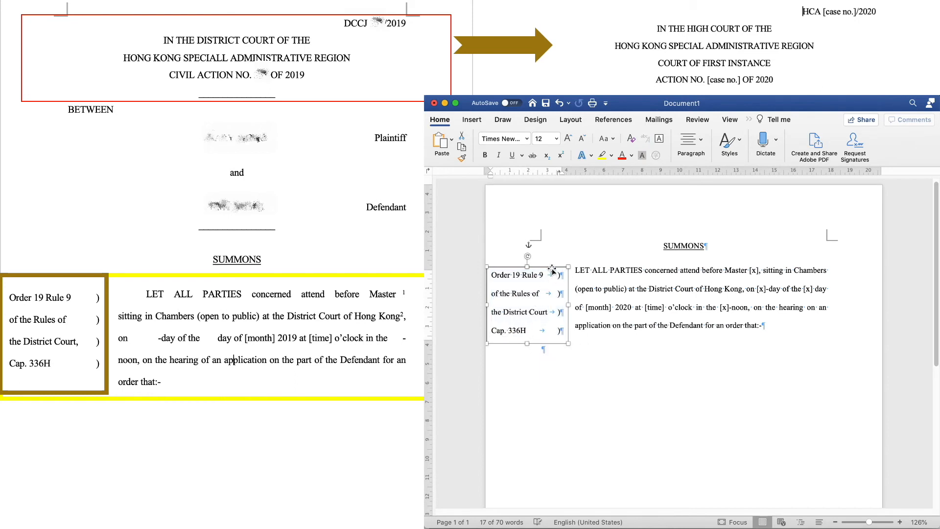
left_click_drag(553, 270, 553, 266)
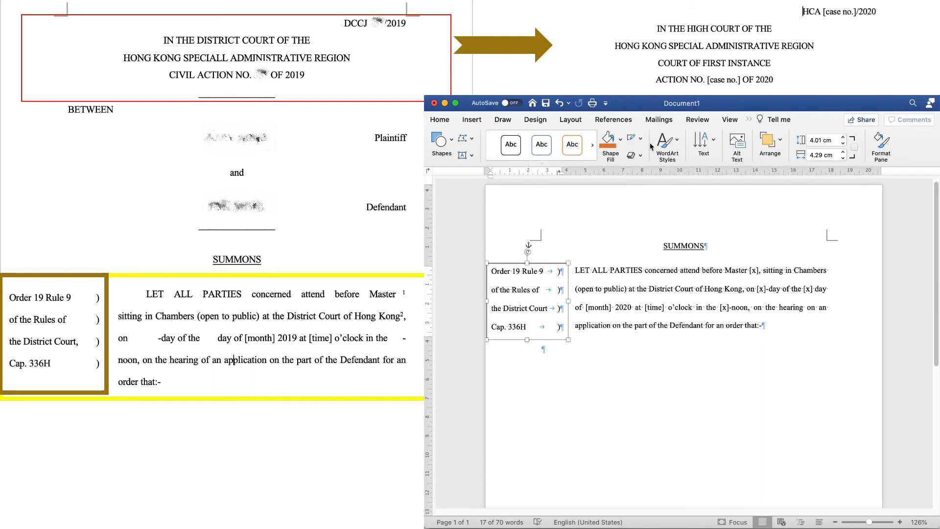
Remove the outline from the side-note text box
left_click(640, 139)
left_click(648, 158)
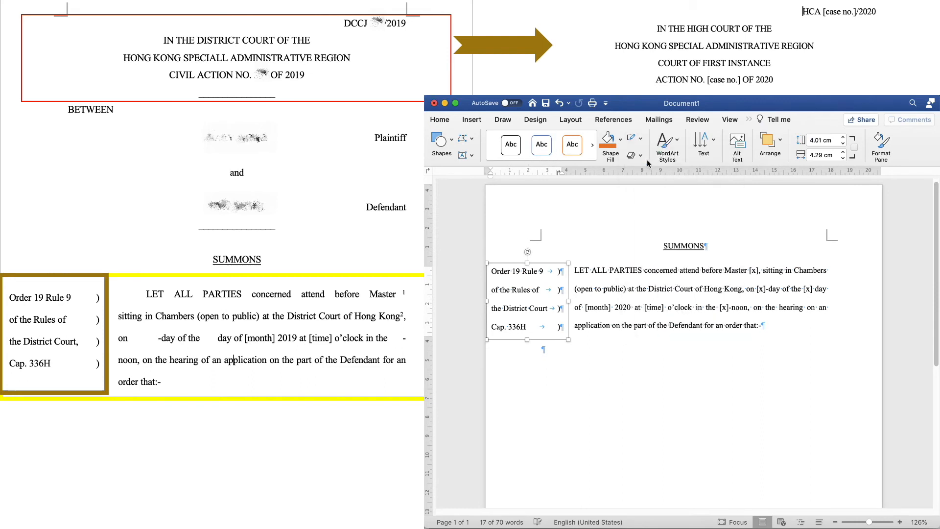
left_click(666, 342)
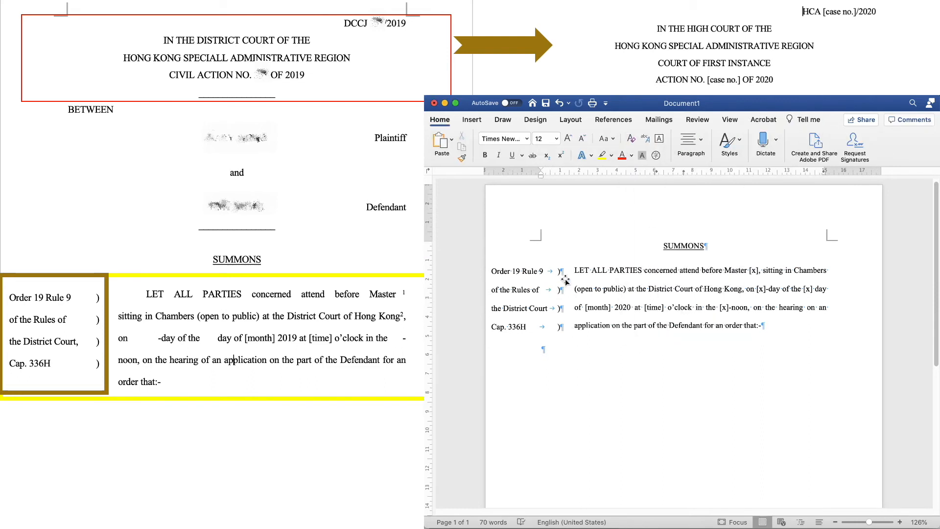
Add numbered item 1 below the summons paragraph: "The judgement entered in default of Defence on [day] [Month] 2019 against the Defendant {“Judgement”} be set aside;"
left_click(778, 329)
key("Tab")
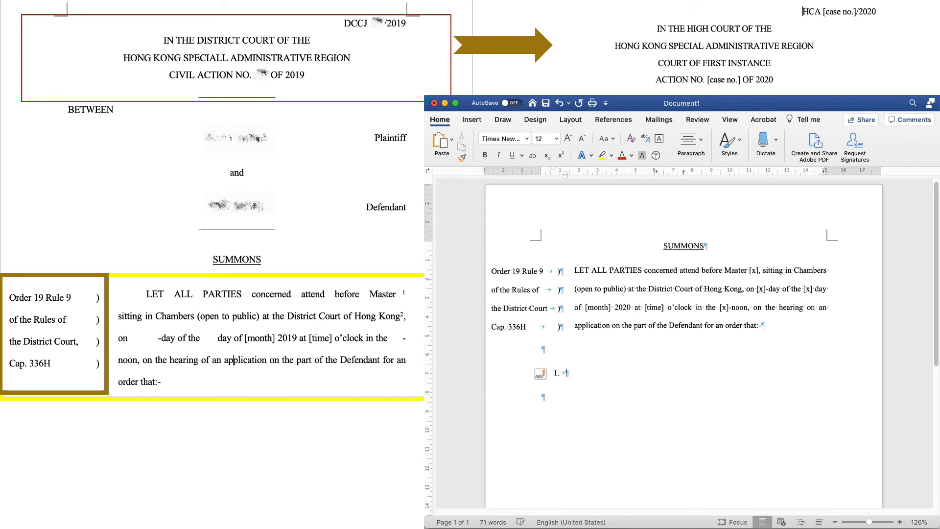
type("The judgement")
key("super+v")
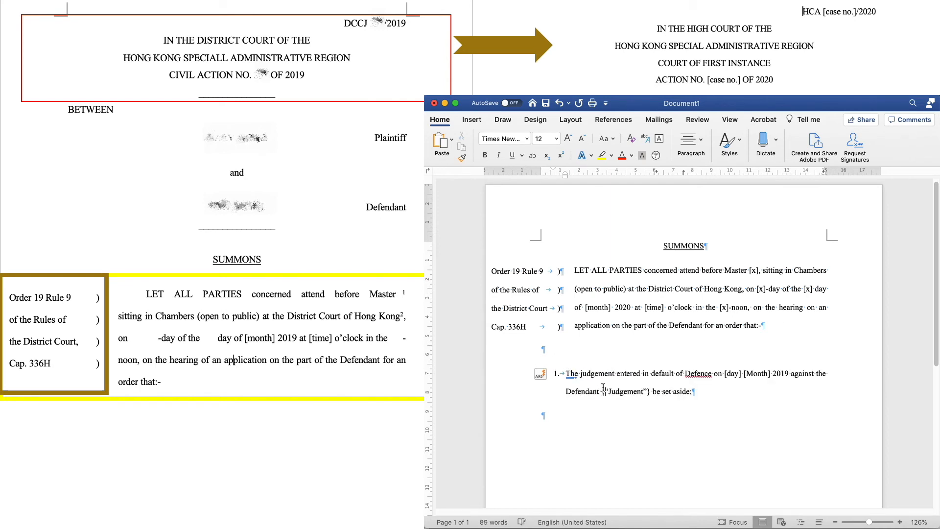
Replace the curly brackets around “Judgement” with round brackets and change "[Month]" to "[month]" in item 1
key("BackSpace")
type("(")
key("alt+Right")
key("alt+Right")
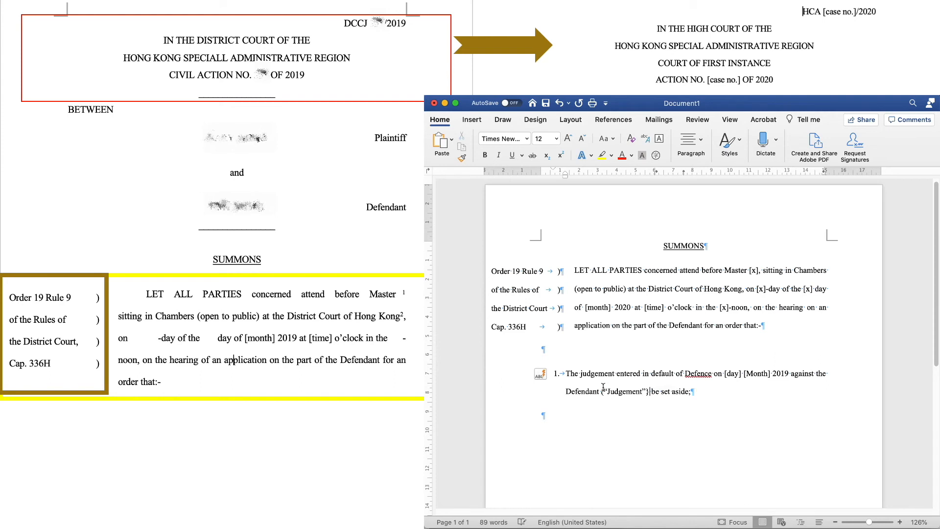
key("BackSpace")
type(")")
left_click(752, 374)
key("BackSpace")
type("m")
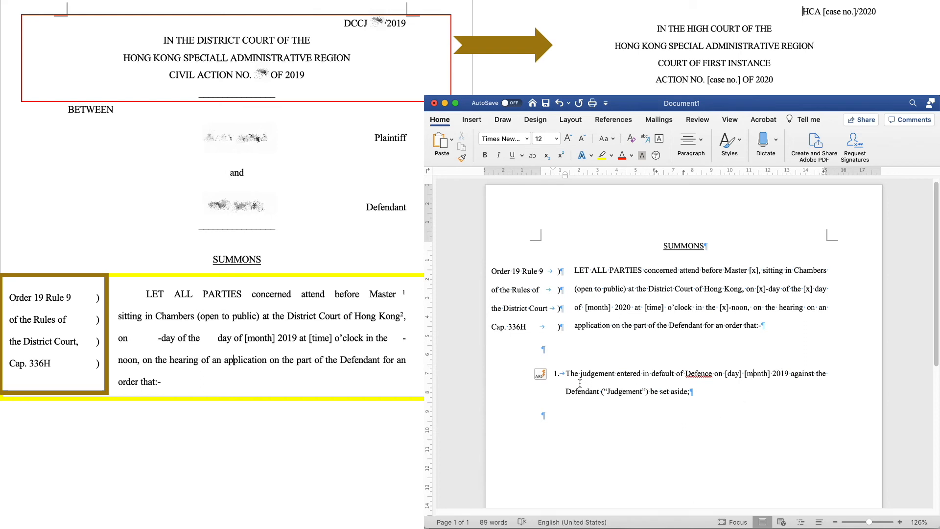
Increase item 1's indent to line up with the summons paragraph's text, and nudge the side-note text box slightly right and down
mouse_move(565, 176)
left_mouse_down()
mouse_move(576, 179)
mouse_move(559, 167)
left_mouse_up()
left_click(563, 279)
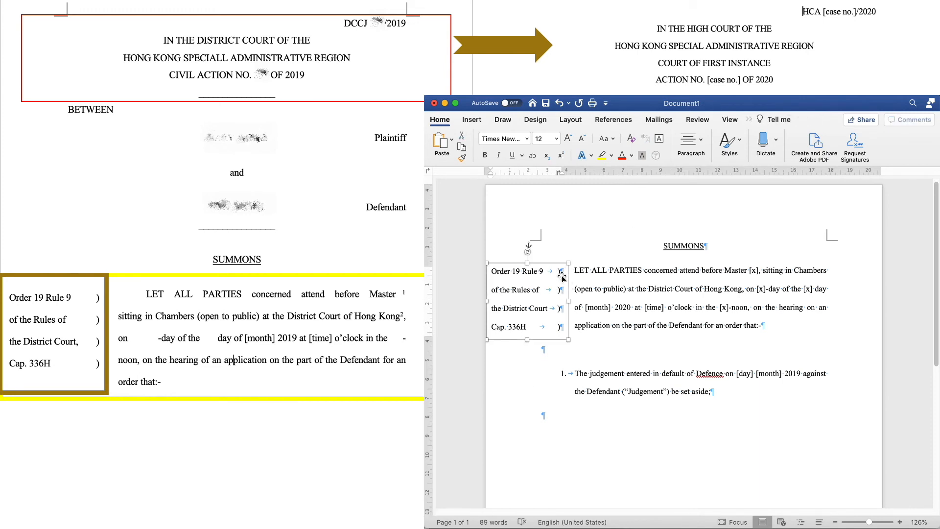
left_click_drag(556, 262, 559, 264)
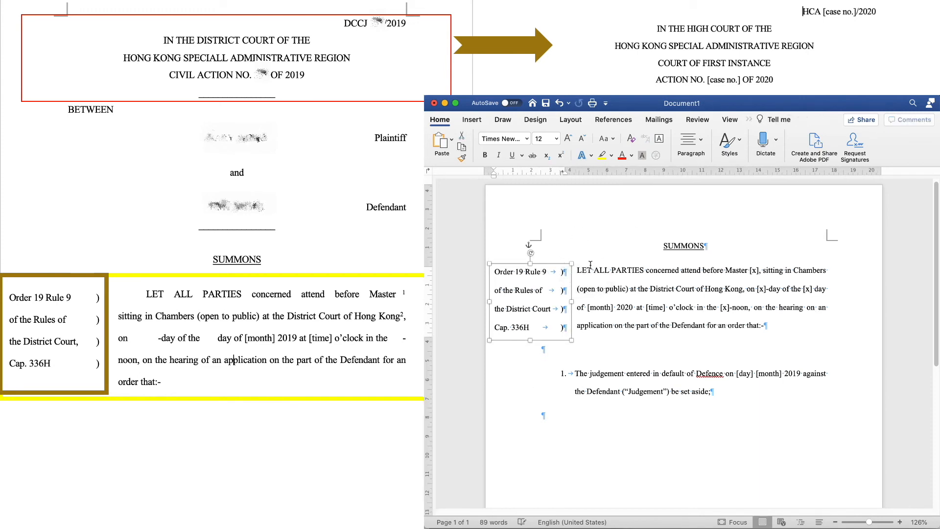
left_click(578, 270)
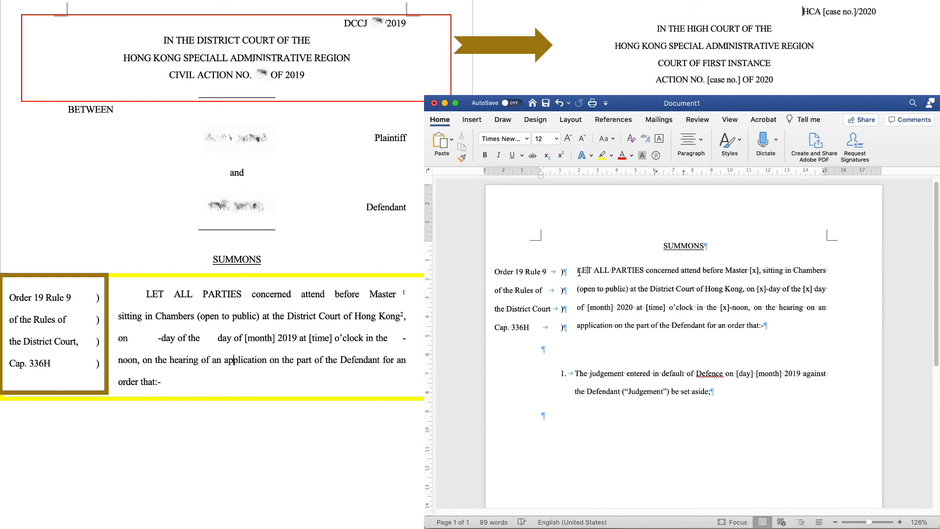
left_click(576, 374)
left_click_drag(574, 176, 576, 178)
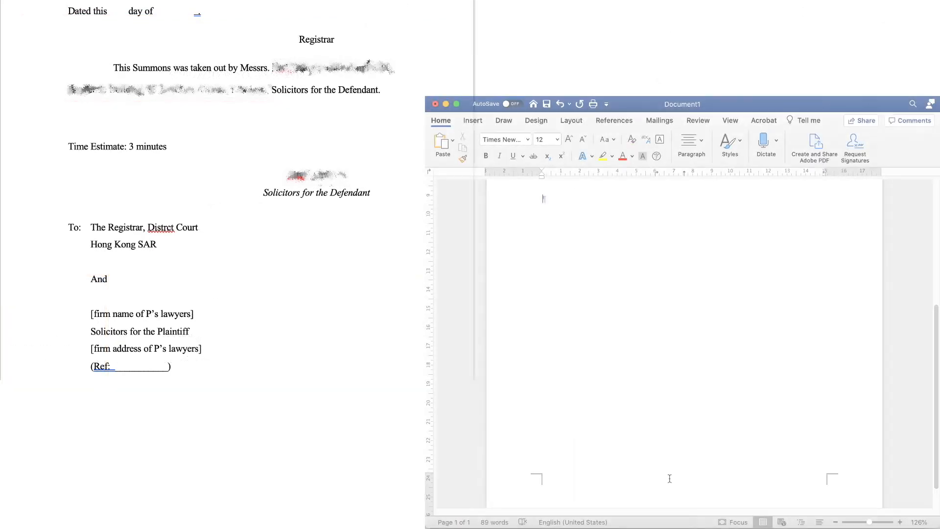
Add the line "Dated this day of ." with blank gaps for day and date, and "Registrar" centred at the 12 cm tab stop below
type("Date")
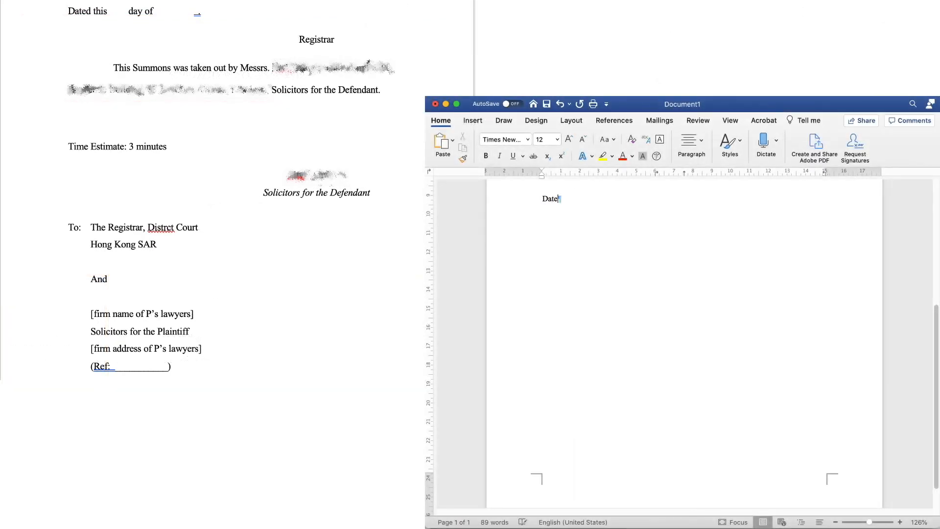
type("d this        ")
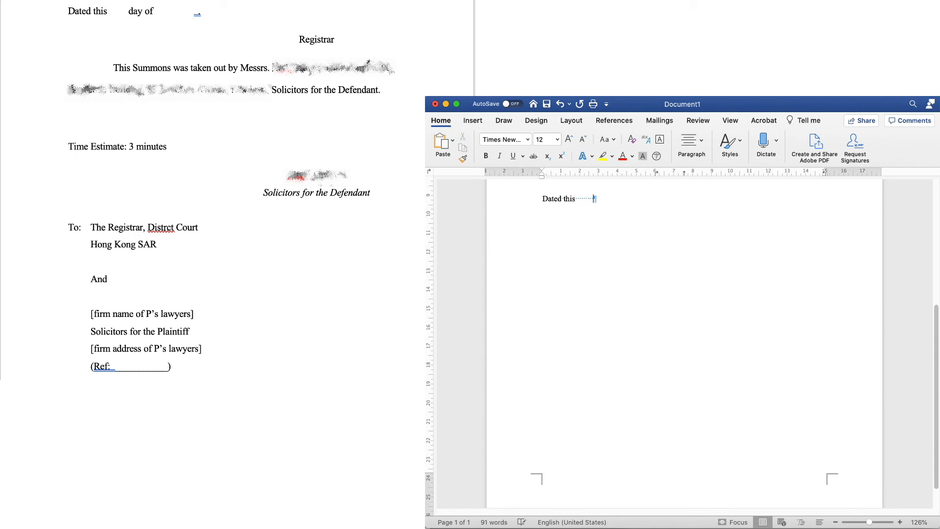
type("day of")
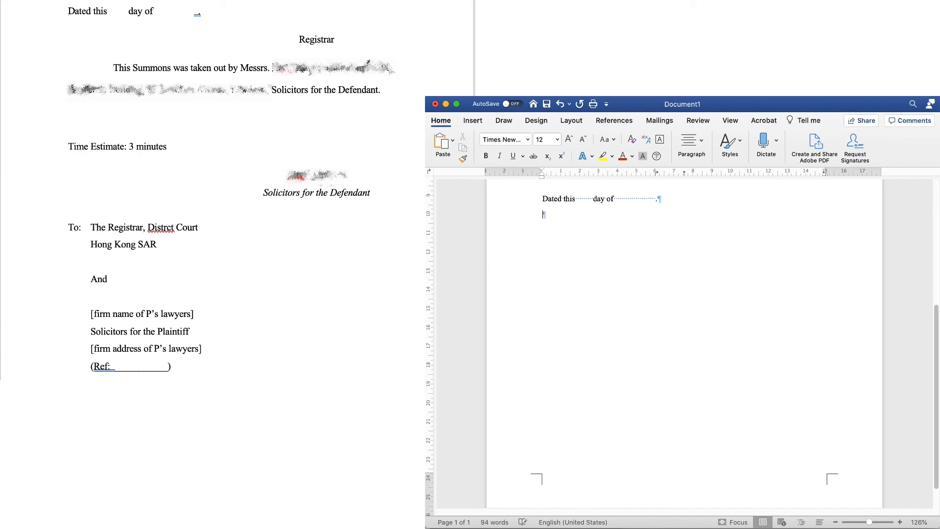
left_click(430, 171)
key("Tab")
type("Registrar")
Add a left-aligned tab stop at 1 cm to the line below "Registrar", indent to it and check its alignment in the tab settings
left_click(430, 173)
left_click(561, 174)
key("Tab")
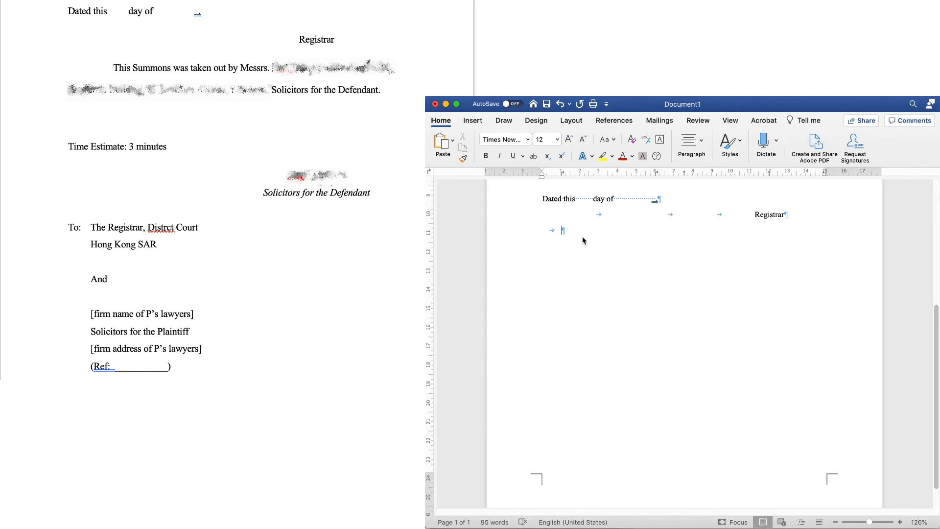
key("super+alt+m")
left_click(446, 457)
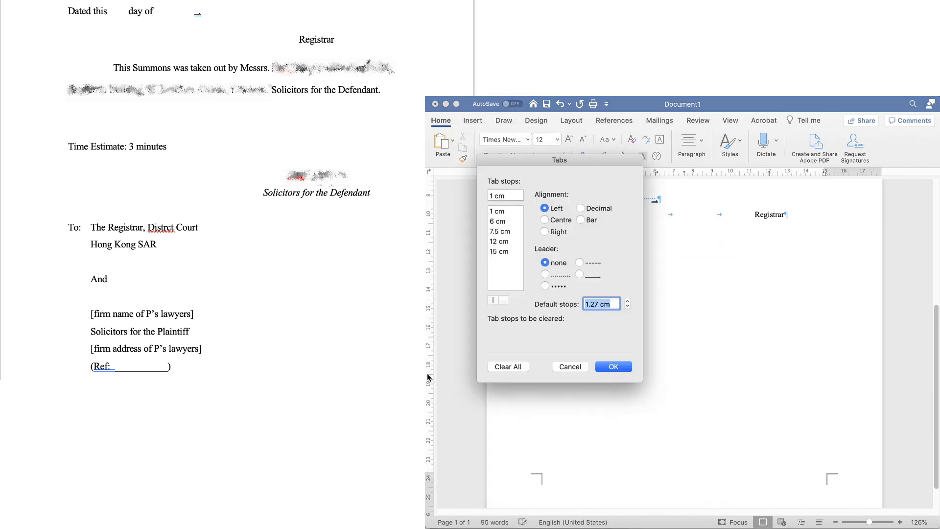
left_click(512, 212)
left_click(514, 241)
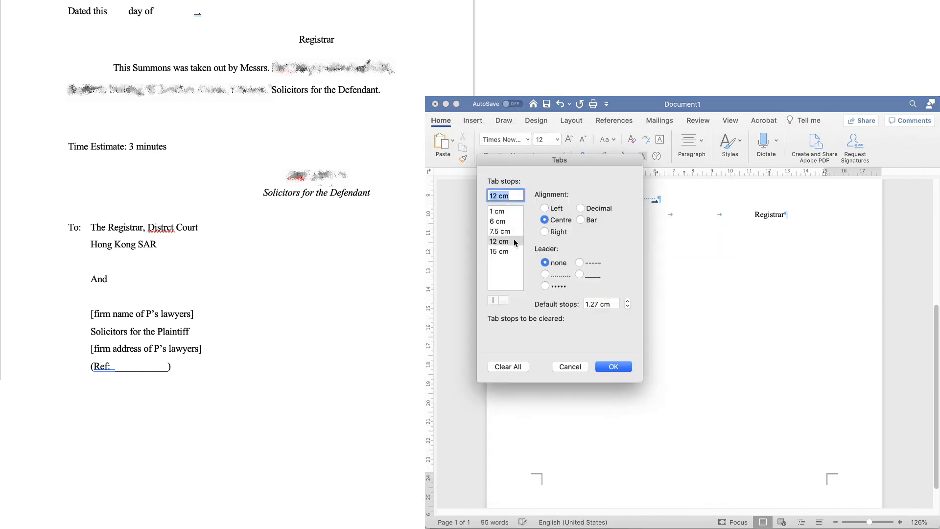
left_click(502, 211)
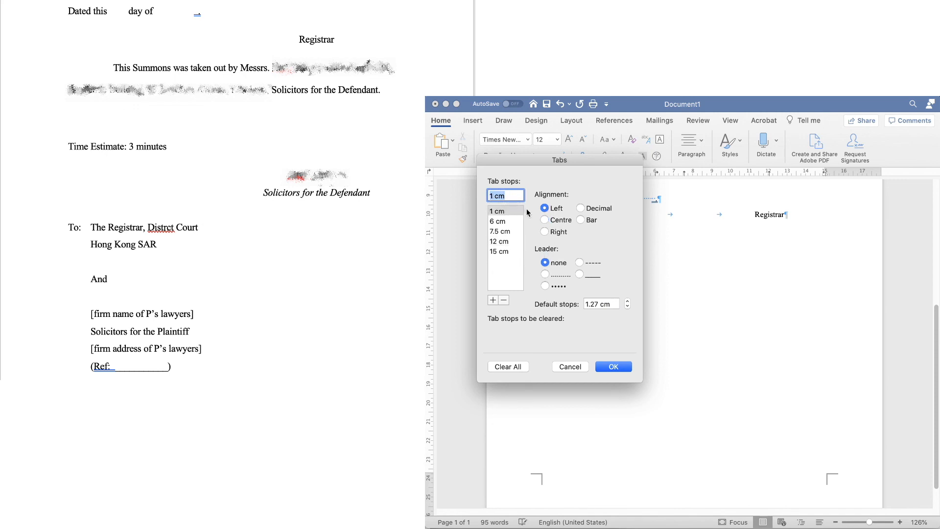
left_click(613, 367)
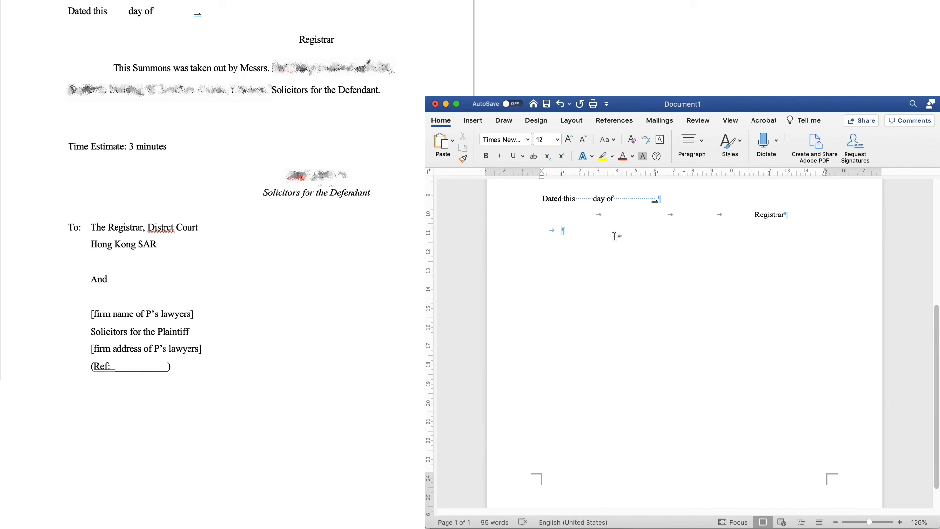
Enter the indented paragraph "This Summons was taken out by Messrs. ABC Solicitors of [firm’s address], Solicitors for the Defendant."
type("This Summons was taken out by M")
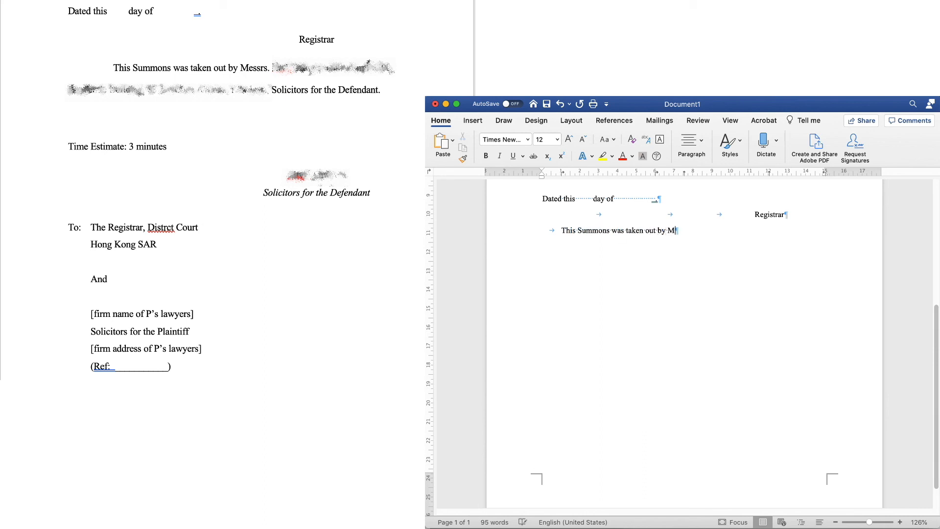
type("essrs.")
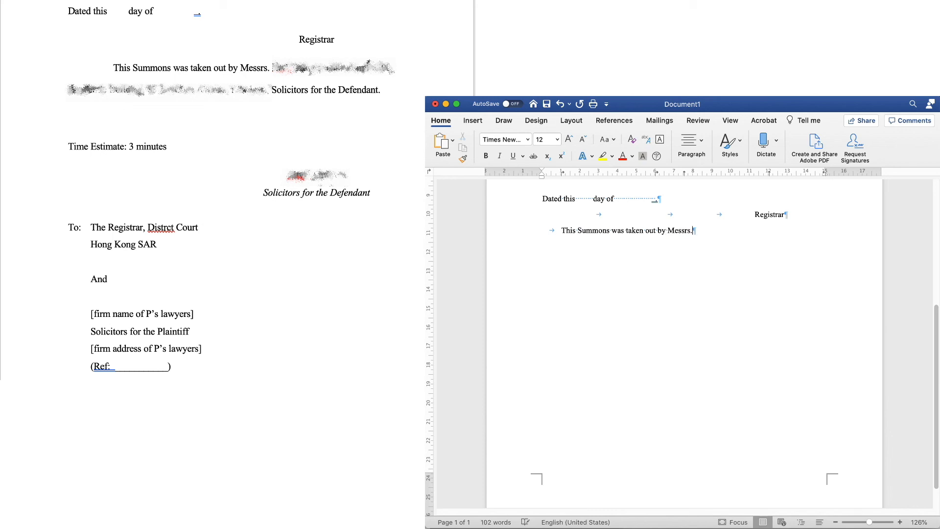
type(" ABC")
type("Solicitors of [firm'")
type("s address]")
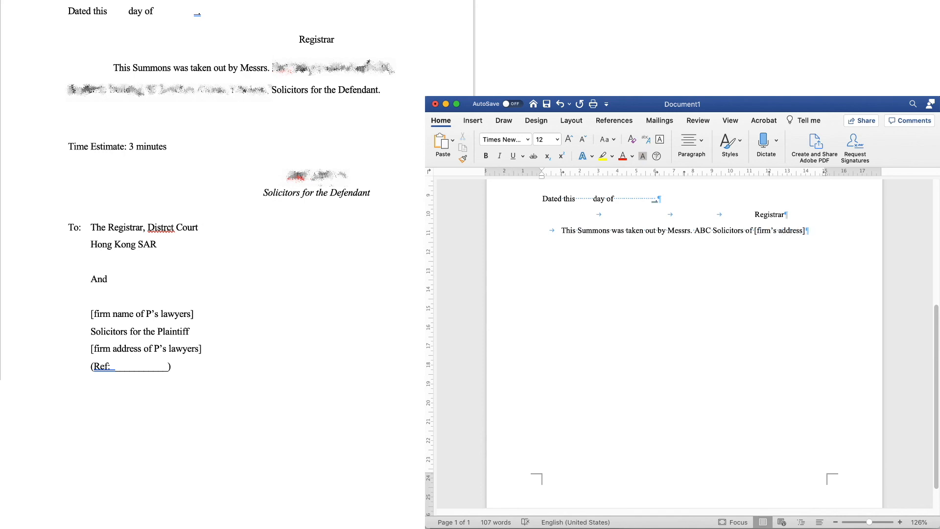
type(", Solici")
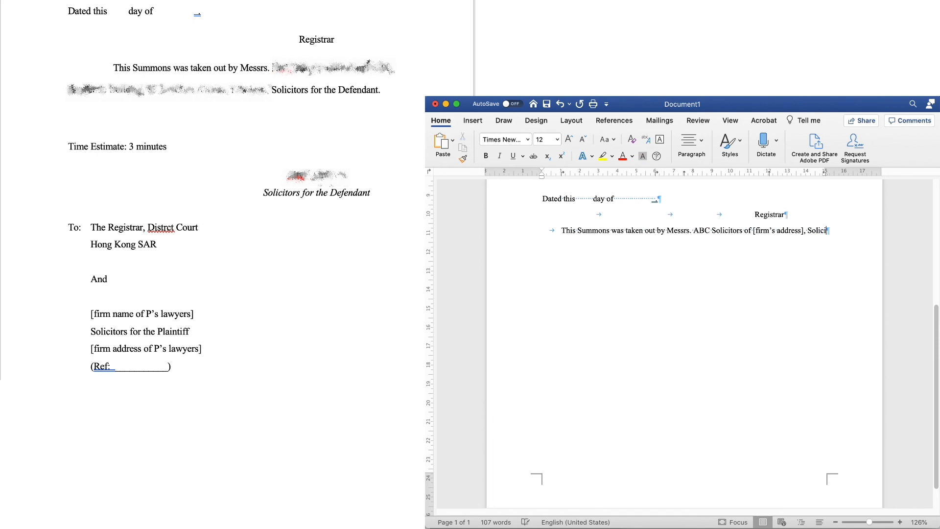
type("tors for the Defendant.")
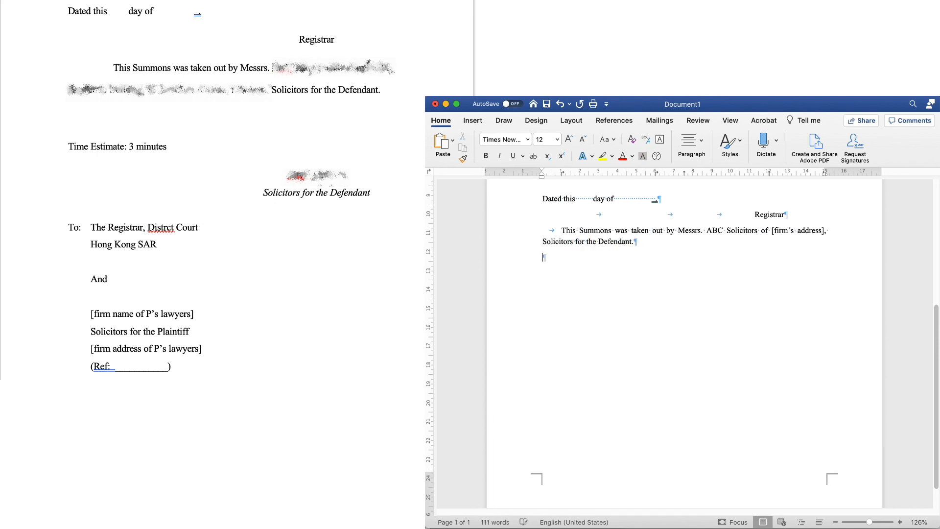
After a blank line, add "Time Estimate: 3 minutes" and, on the next line, "ABC Solicitors" centred at the 12 cm tab stop
type("Time E")
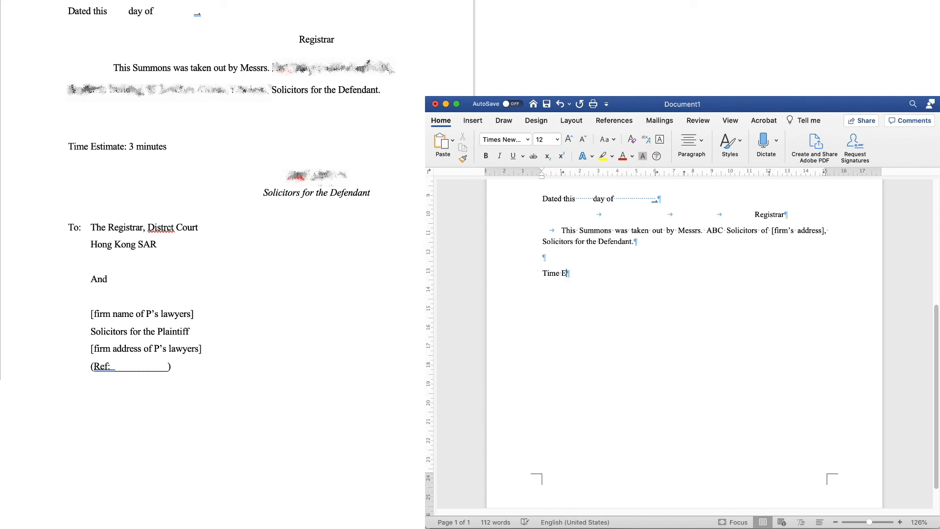
type("stimate: 3 minutes")
key("Tab")
key("Tab")
key("Tab")
key("Tab")
type("AN")
type("C Solicit")
type("ors")
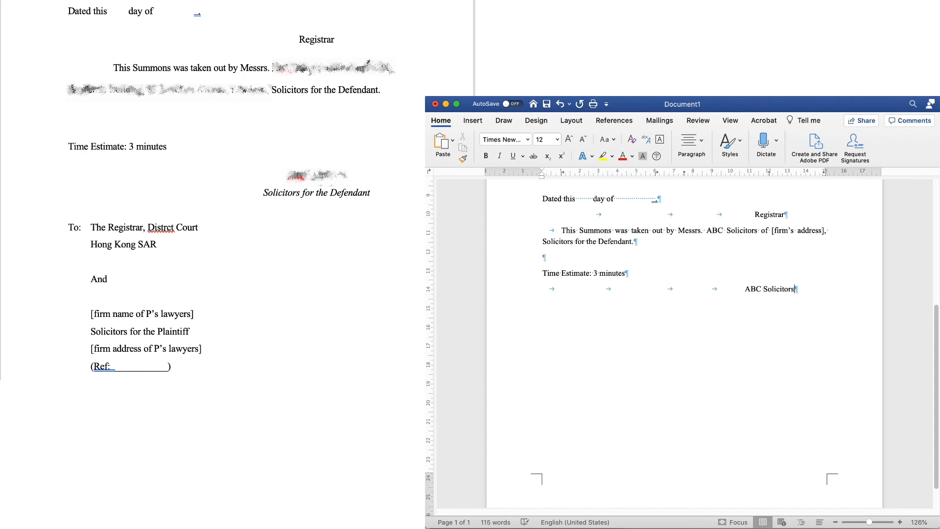
Add "Solicitors for the Defendant" on the line under "ABC Solicitors", centred at the same 12 cm tab stop
key("Return")
key("Tab")
key("Tab")
key("Tab")
key("Tab")
type("Solicitors for the Defendant ")
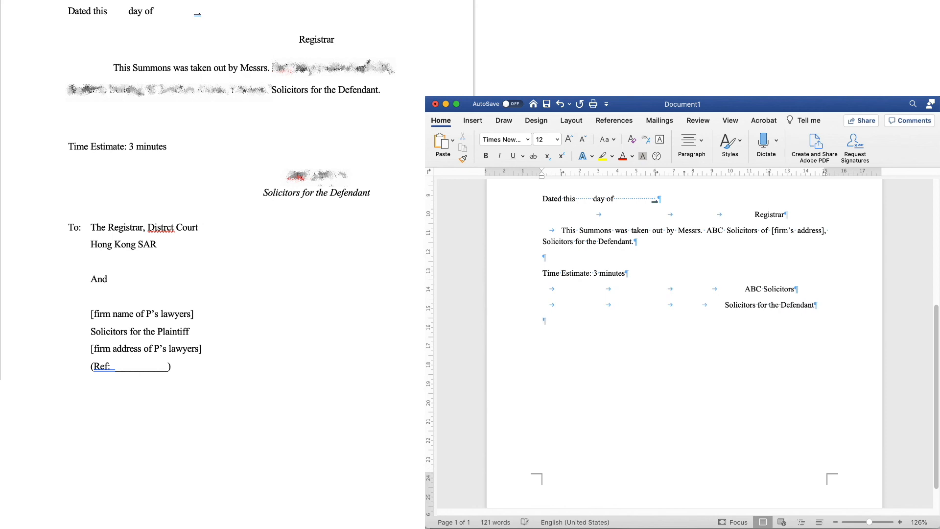
Add the addressee lines "To: The Registrar, District Court" and "Hong Kong SAR", with both address texts aligned at the 1 cm tab stop
type("To:")
key("Tab")
type("The Registr")
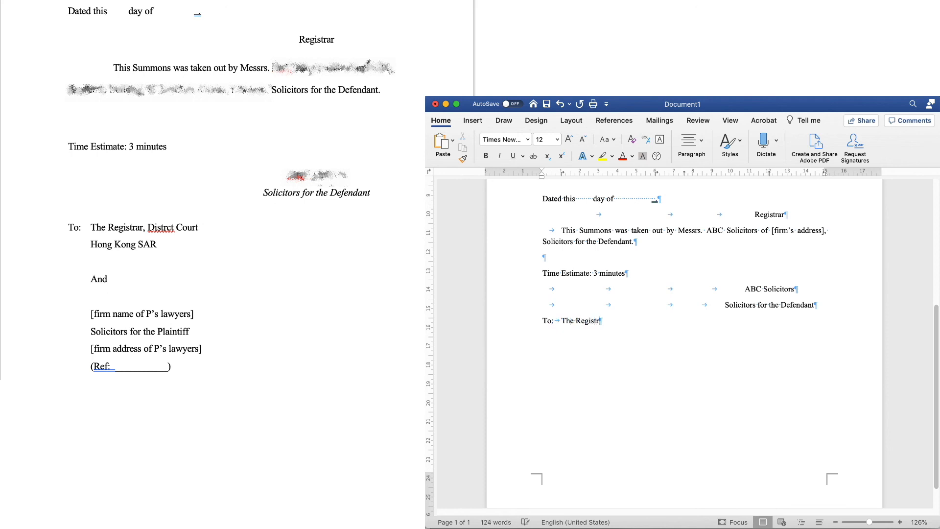
type("ar, District Court")
key("Return")
key("Tab")
type("Hong Kong SAR")
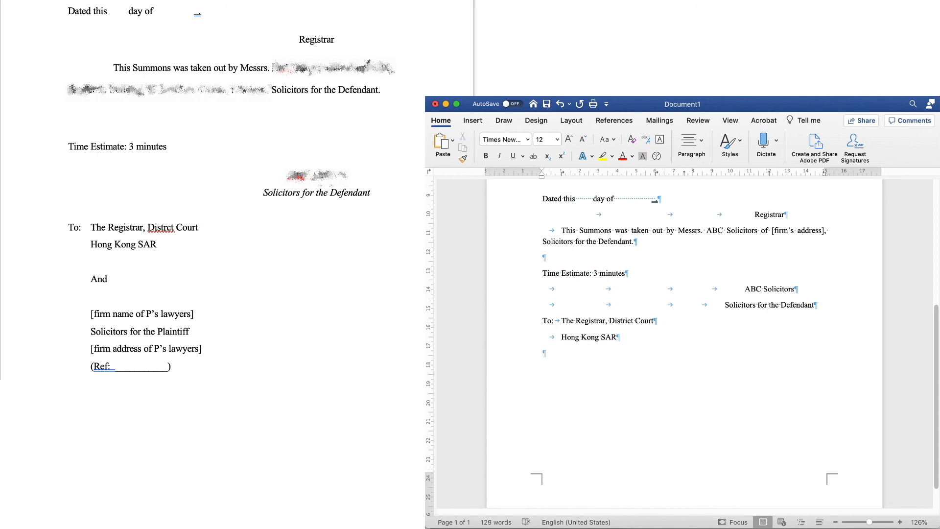
Add, separated by blank lines, "And" and the block "[firm’s name of the Plaintiff’s lawyer]", "Solicitors for the Plaintiff", "[firm’s address of Plaintiff’s lawyer]", "(Ref.: )"
key("Return")
type("And")
type("[firm’s name of the Plaintiff’s lawyer] Solicitors for the Plaintiff [firm’s address of Plaintiff’s lawyer] (Ref.:                        )")
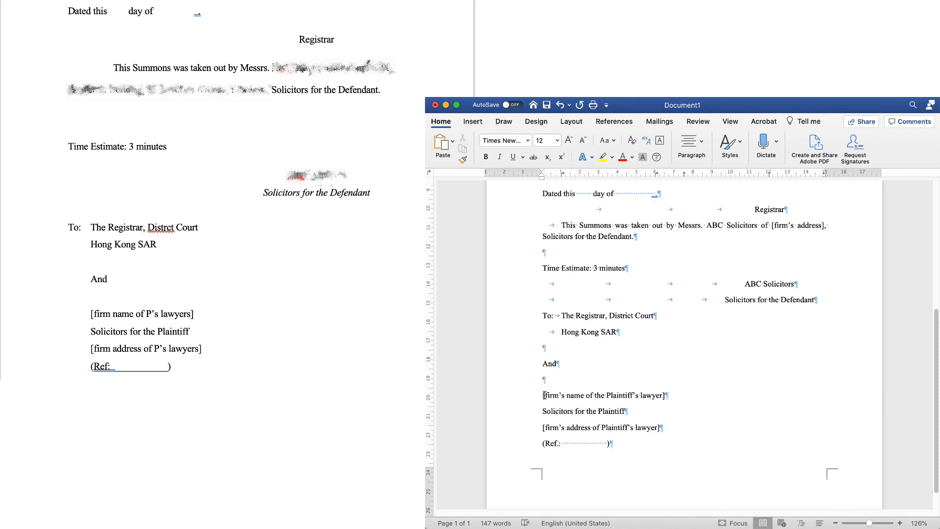
Indent the four lines of the Plaintiff's lawyer block and the "And" line to the 1 cm tab stop, in line with "Hong Kong SAR"
left_click(542, 398)
key("Tab")
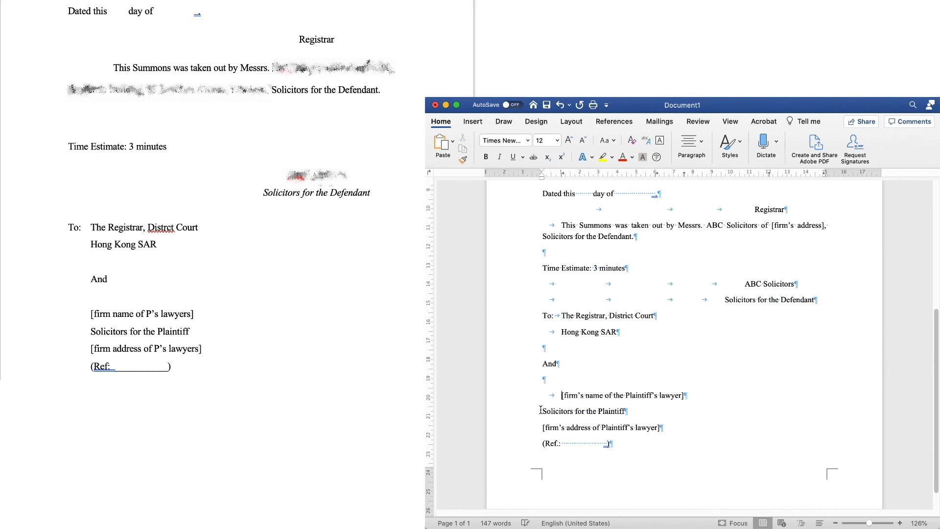
left_click(542, 412)
key("Tab")
left_click(542, 427)
key("Tab")
left_click(543, 443)
key("Tab")
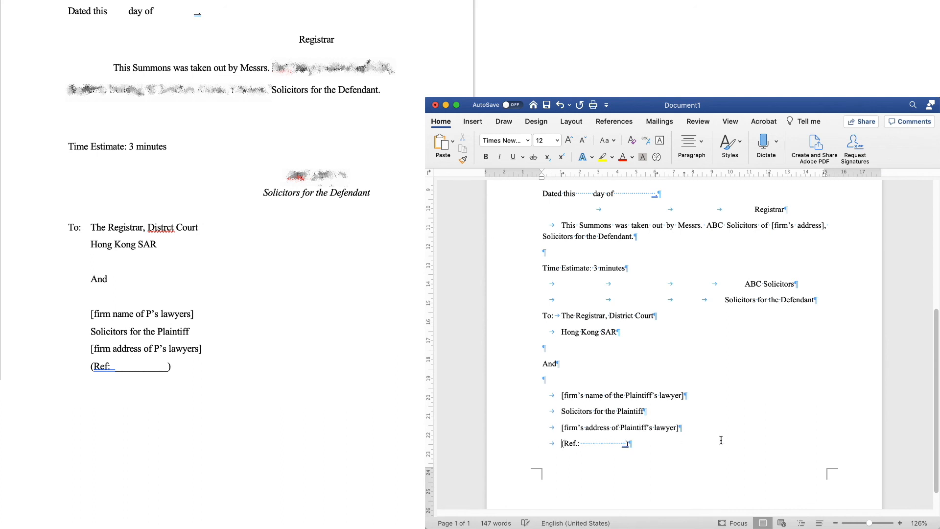
left_click(542, 365)
key("Tab")
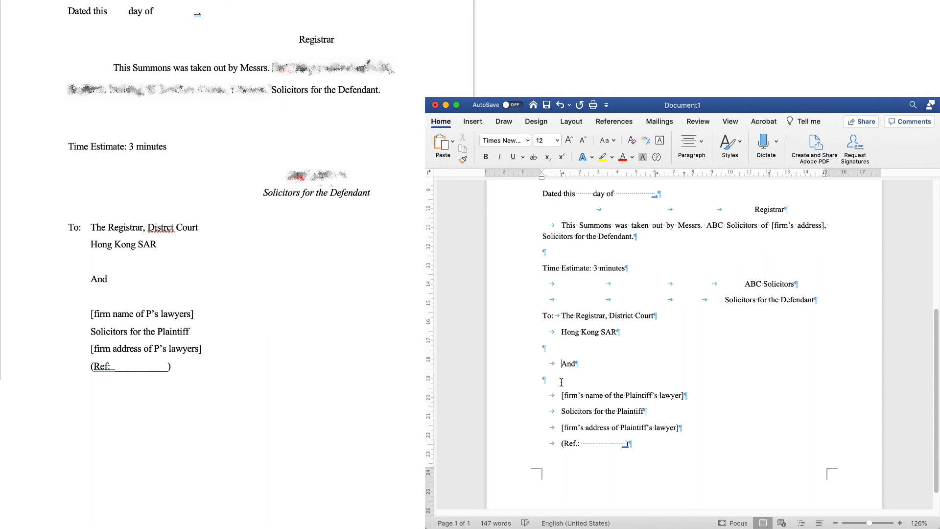